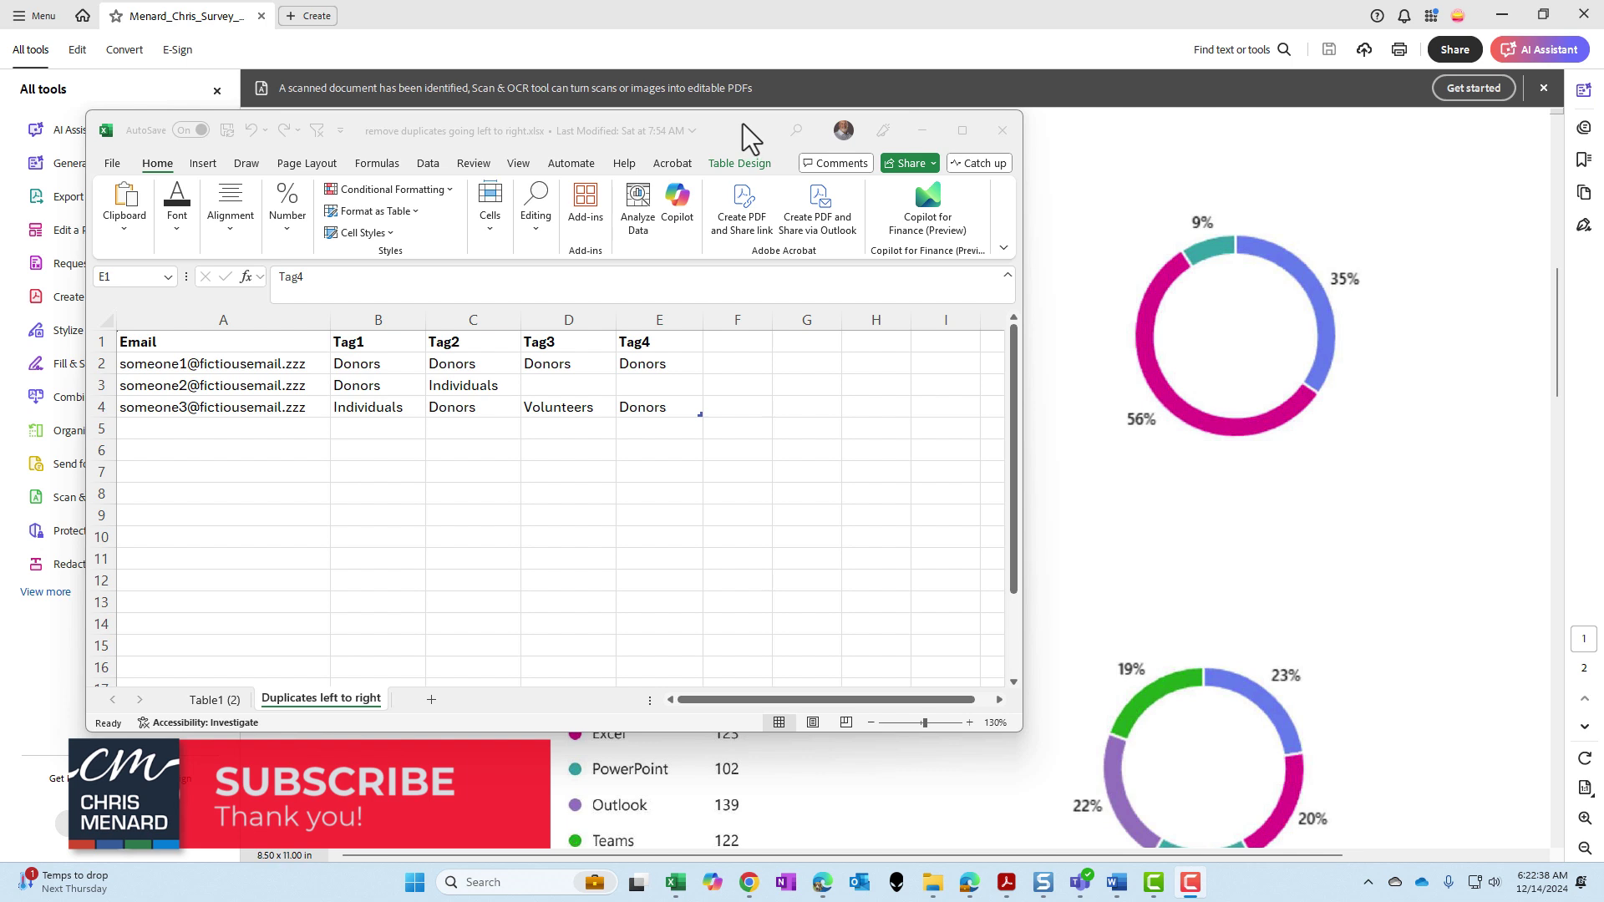
- Drag the Excel workbook to the left screen edge so it snaps to the left half
left_click(743, 124)
left_click_drag(744, 122, 28, 212)
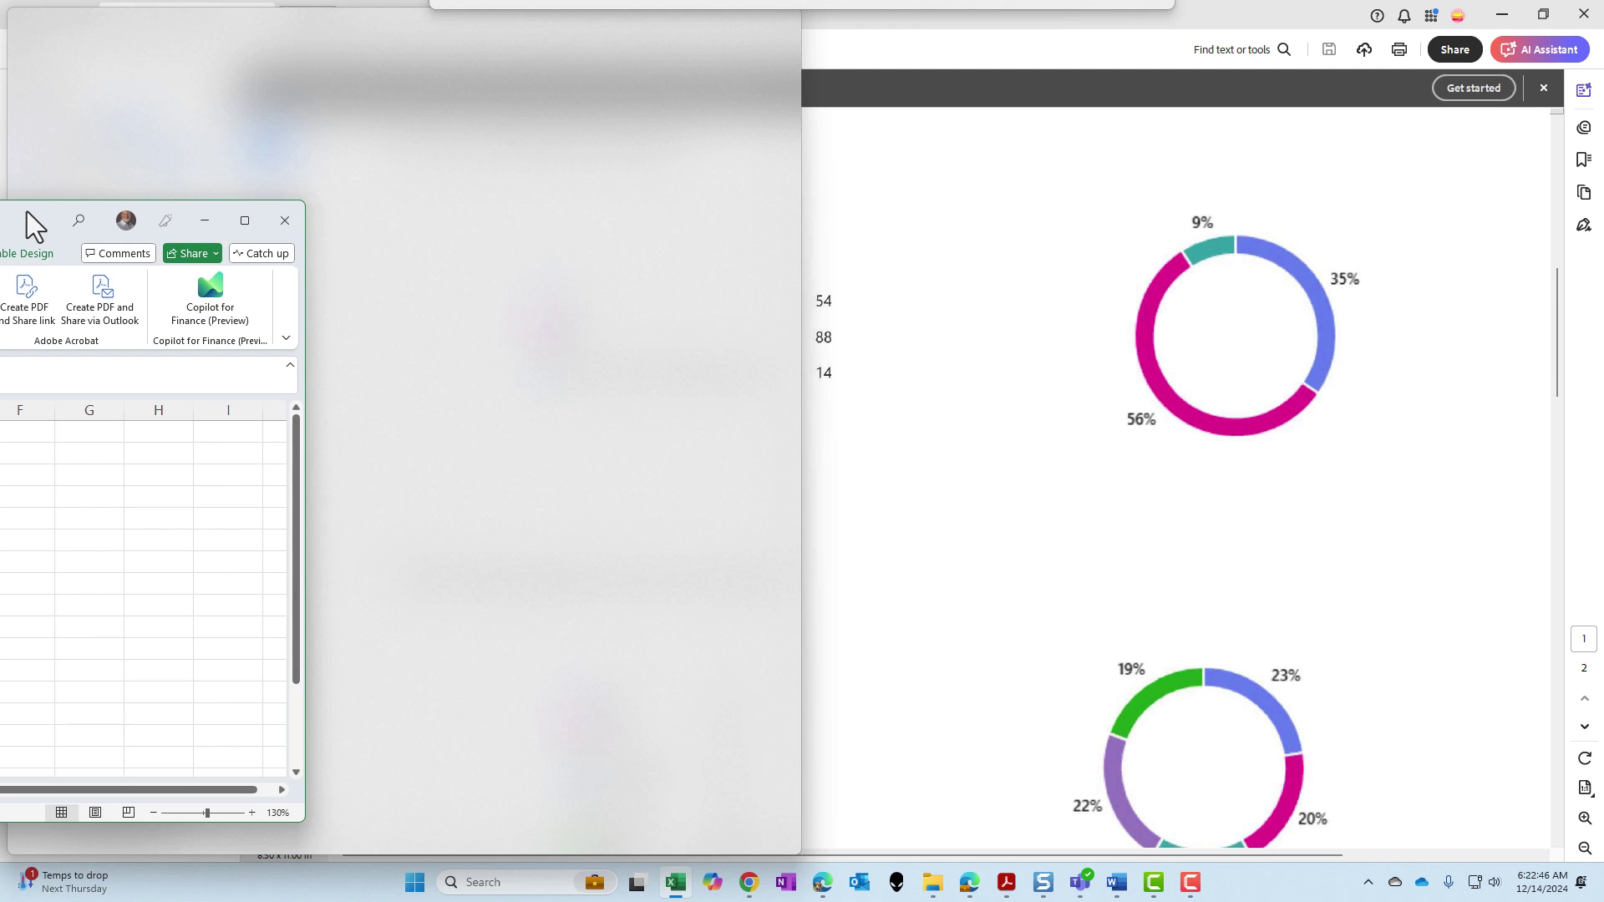
left_click_drag(26, 212, 26, 212)
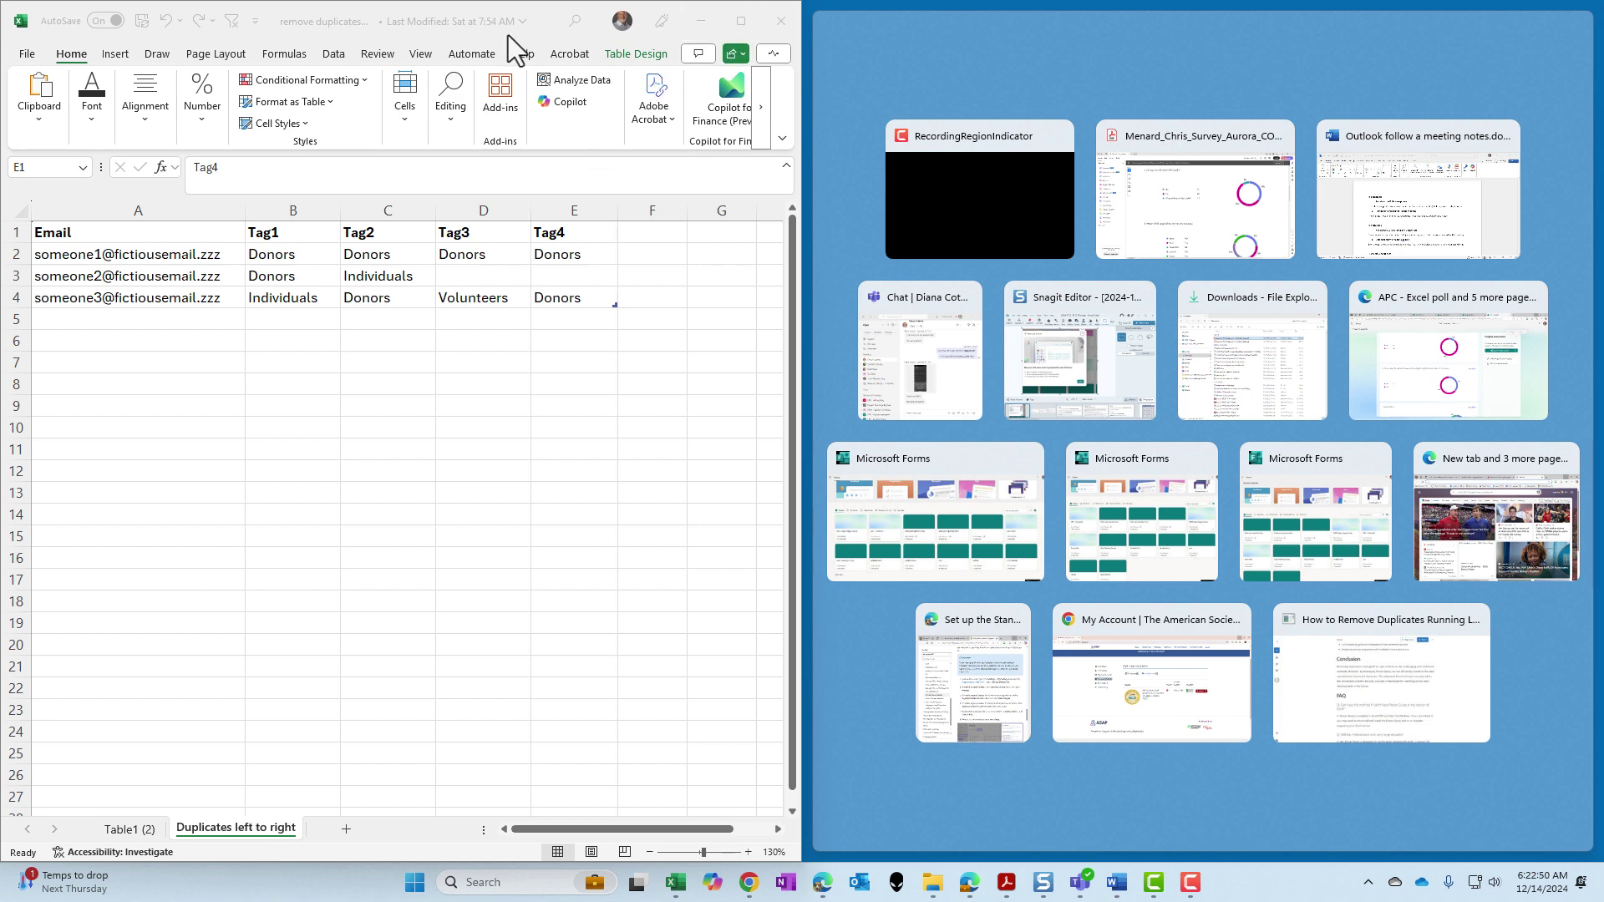
- Pull Excel off the left edge so it floats over the Acrobat survey PDF
left_click_drag(530, 6, 723, 162)
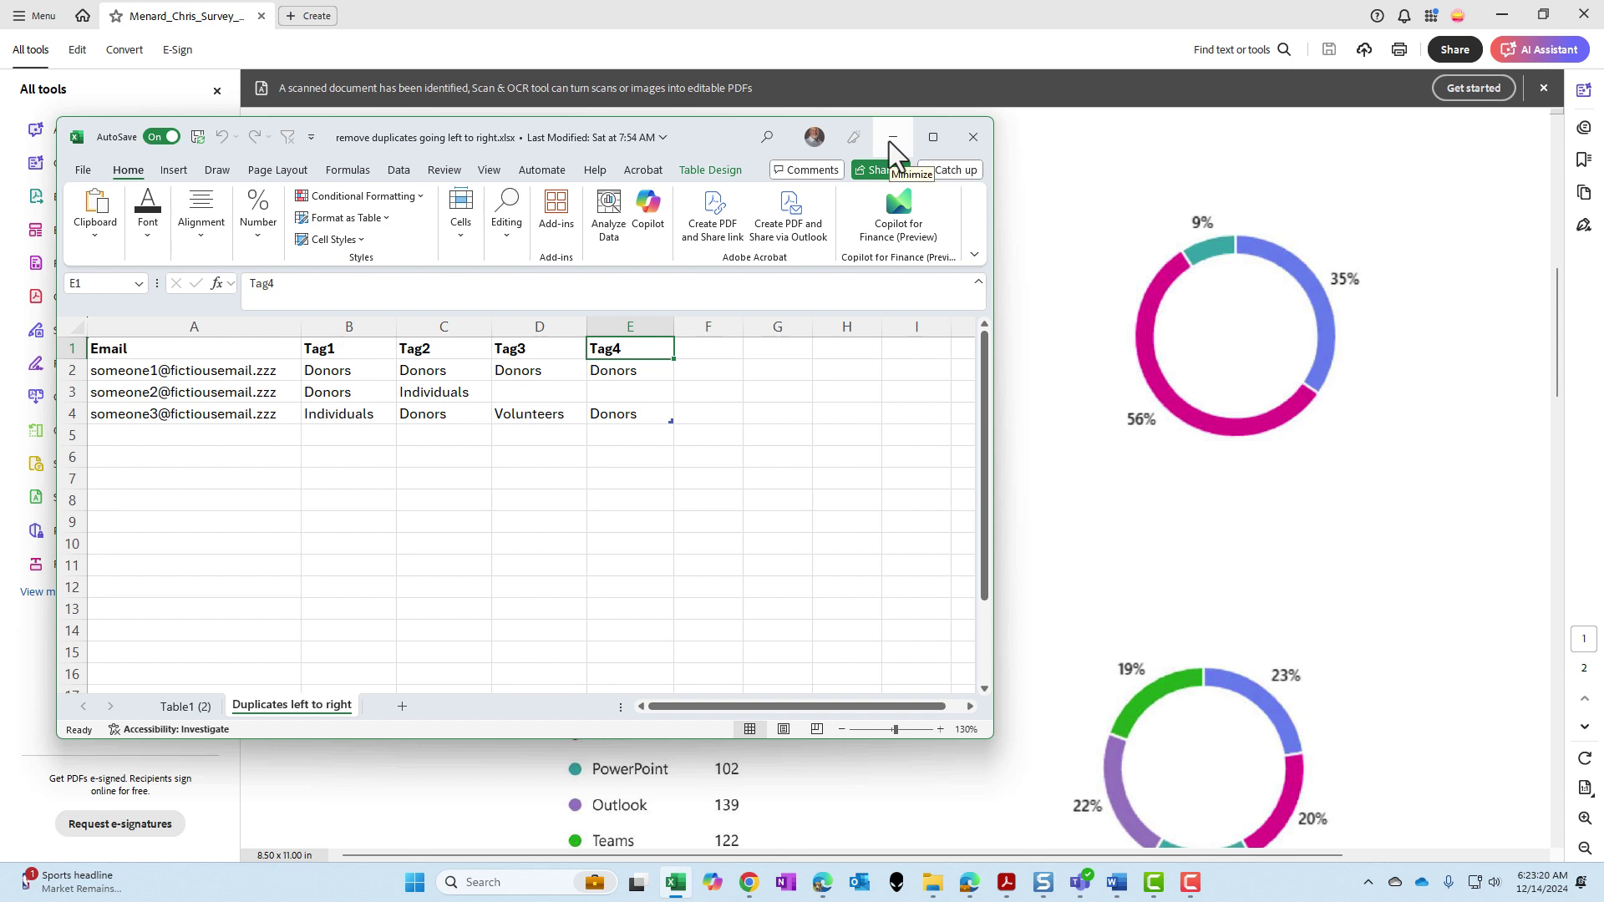
- Show the Snap Layouts flyout from the floating Excel window's Maximize button
mouse_move(933, 151)
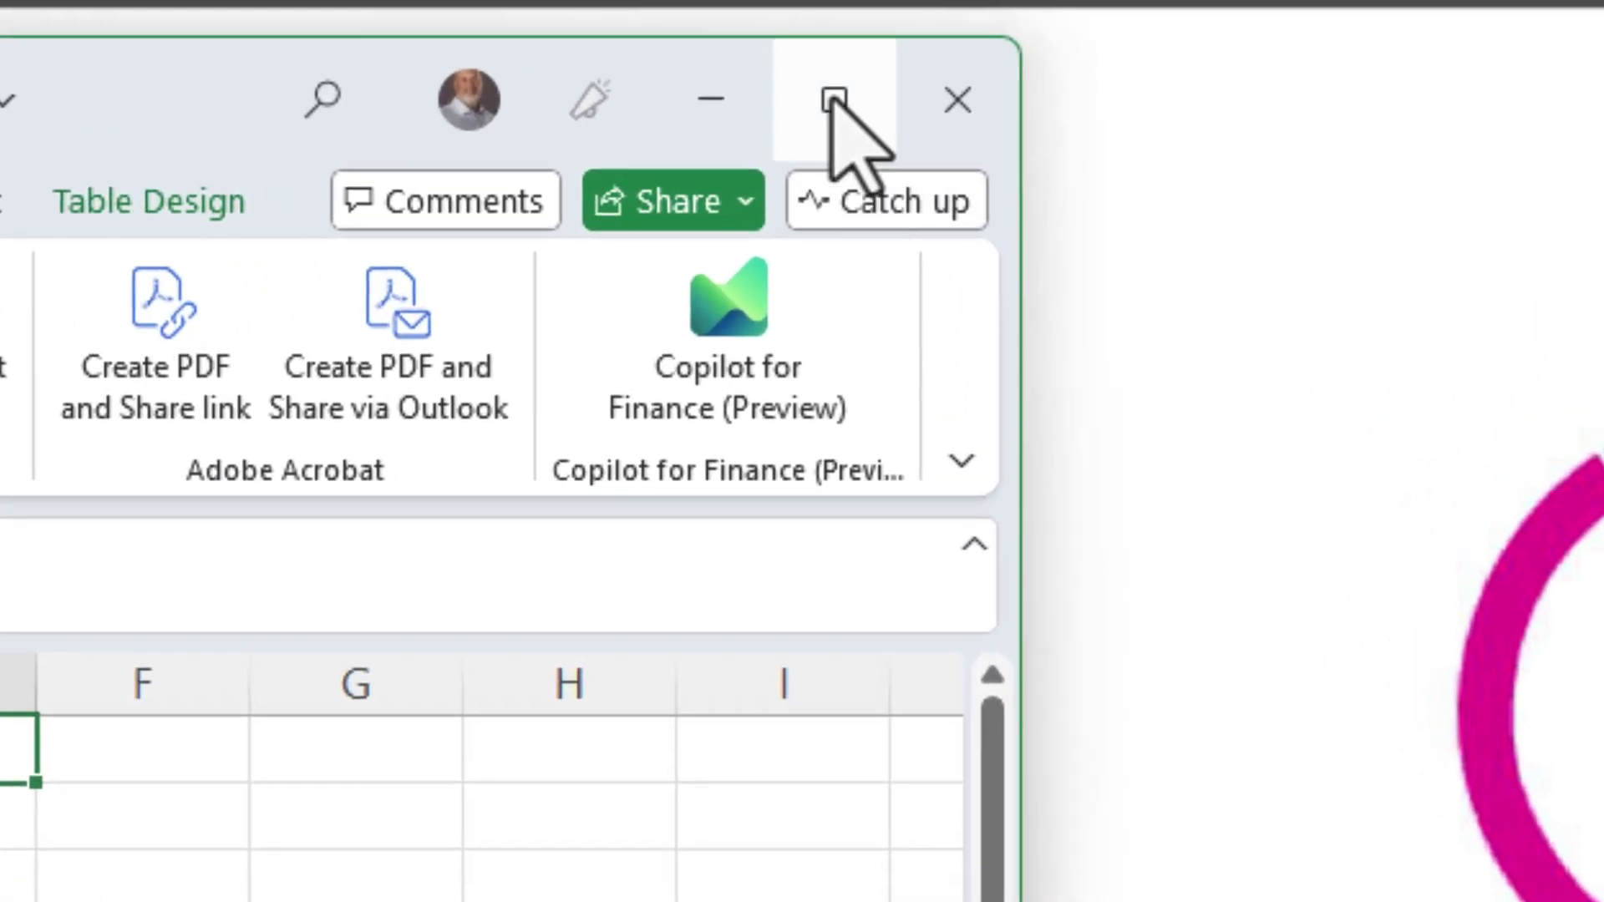
mouse_move(866, 112)
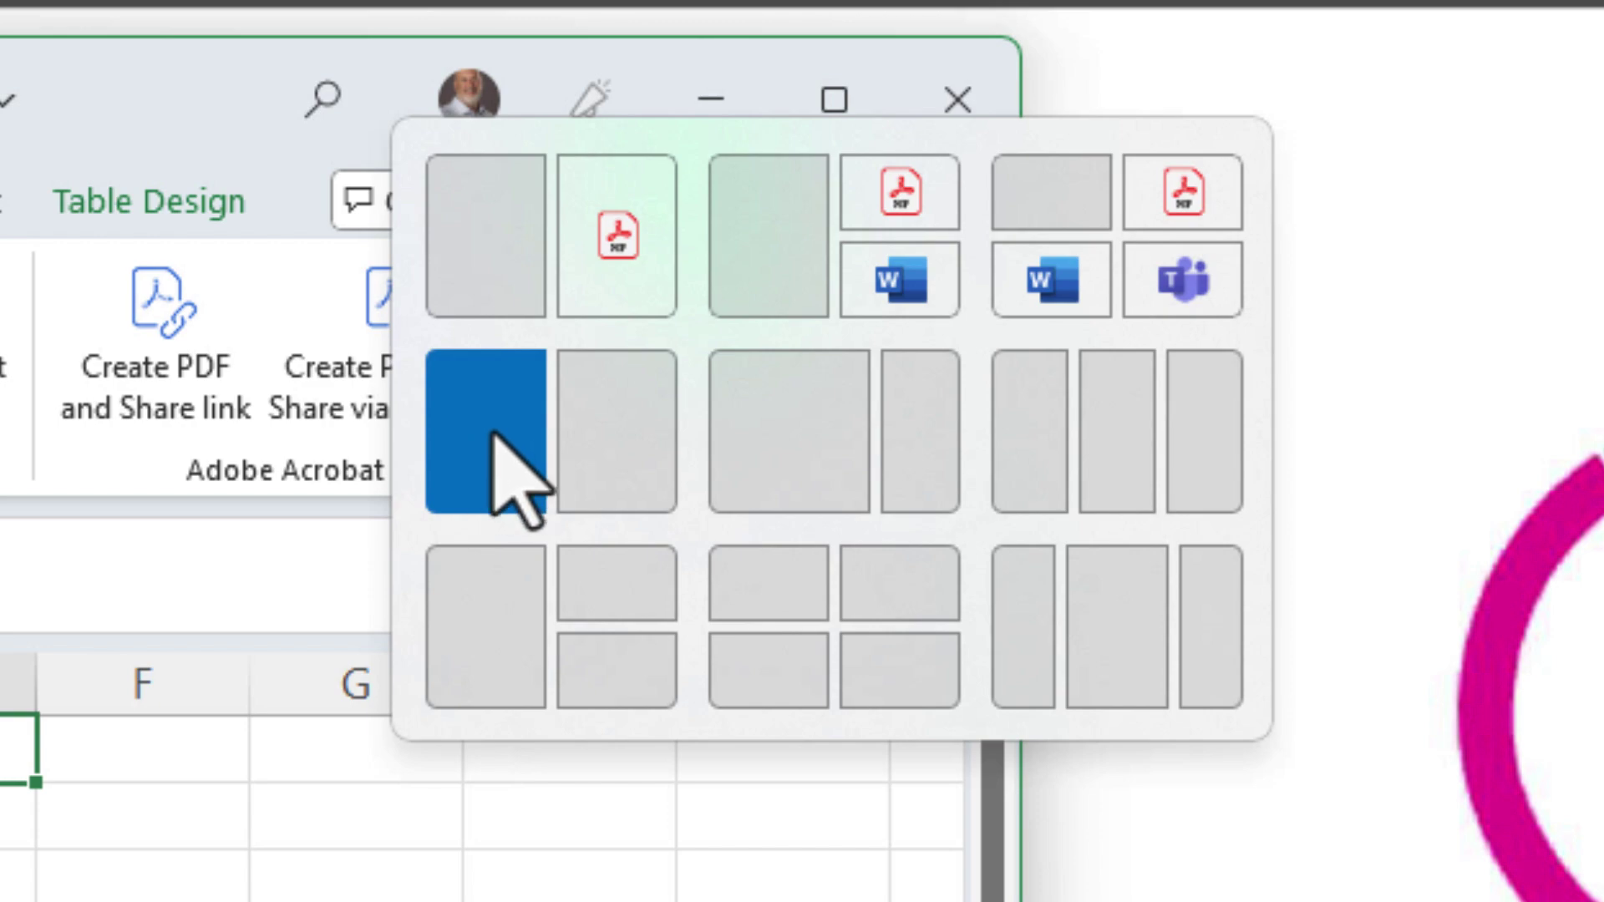
- Snap Excel right and the Word meeting notes left, then widen the Word side
left_click(617, 438)
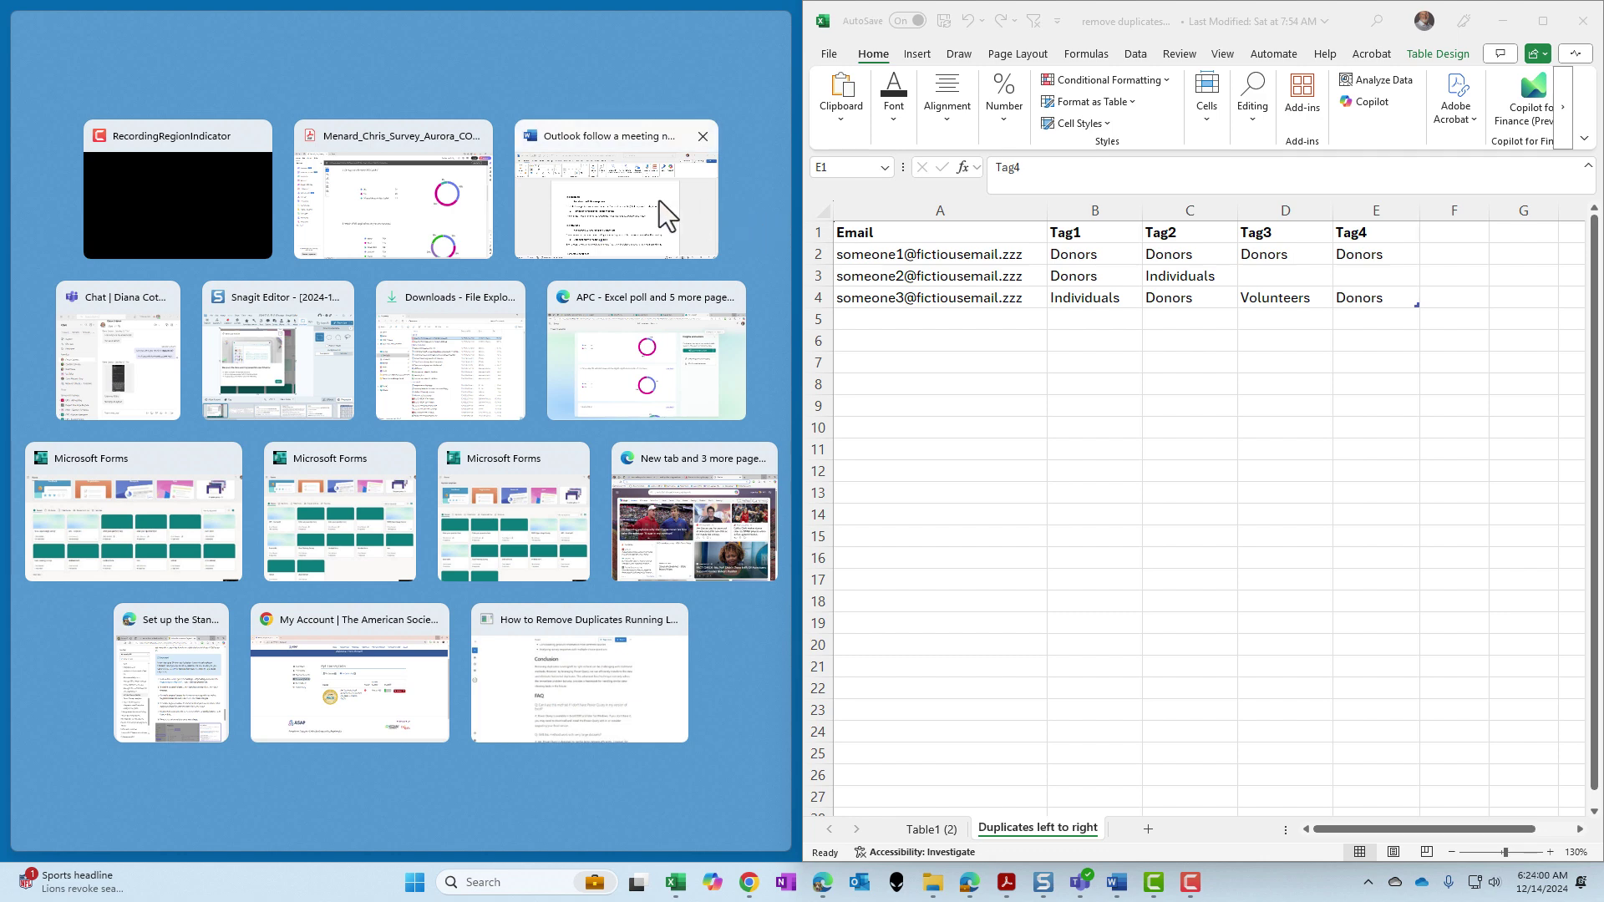
left_click(608, 217)
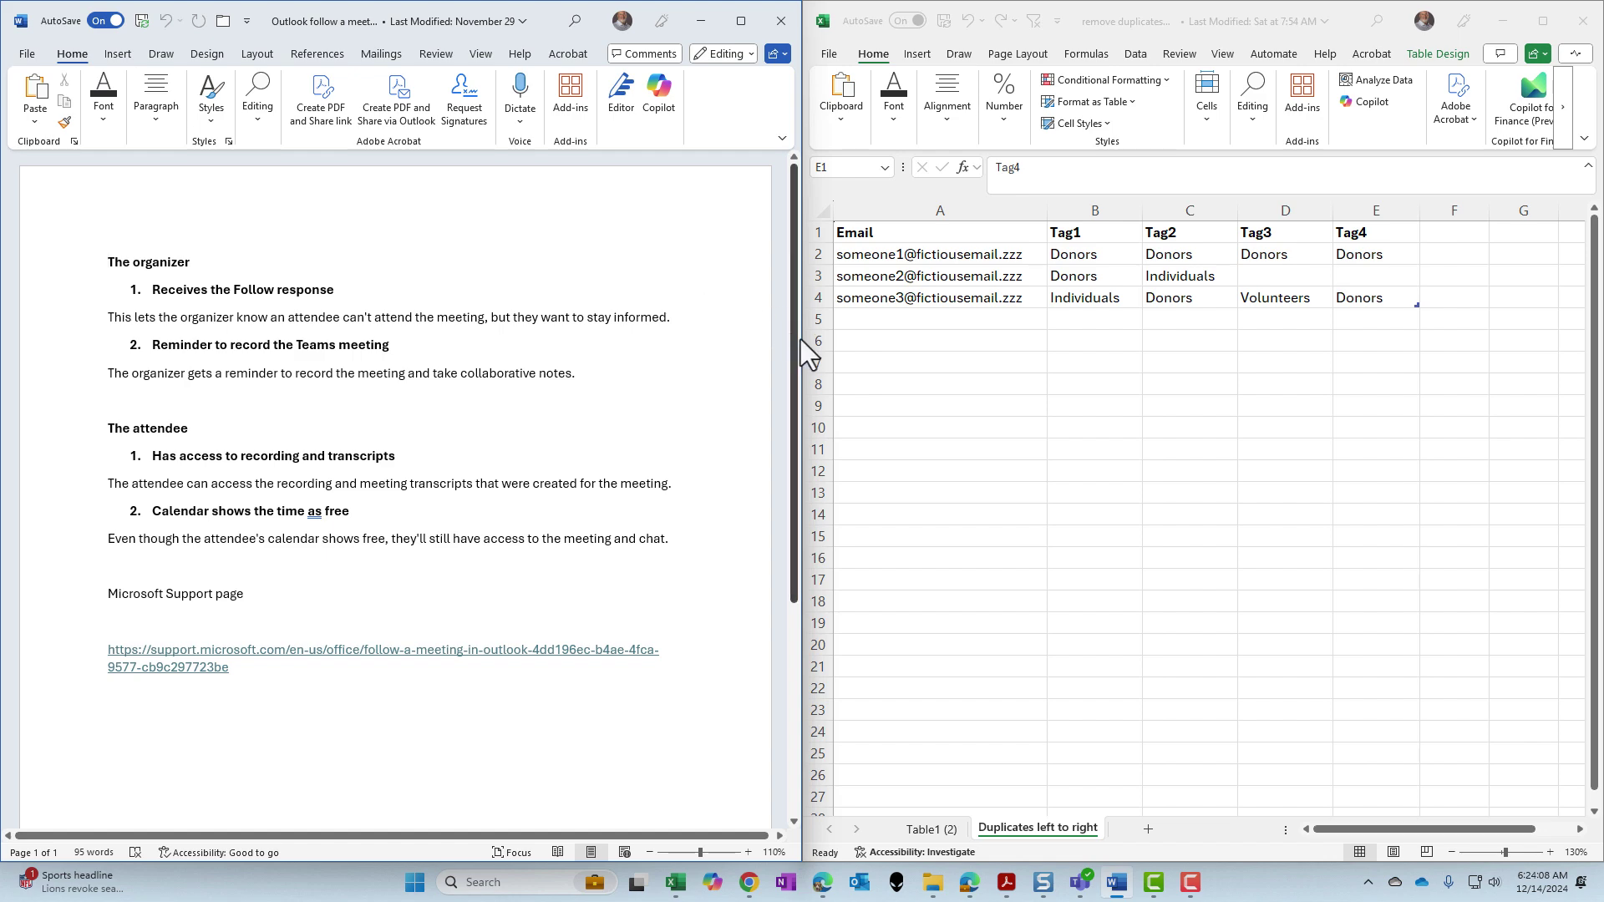
left_click_drag(800, 340, 904, 347)
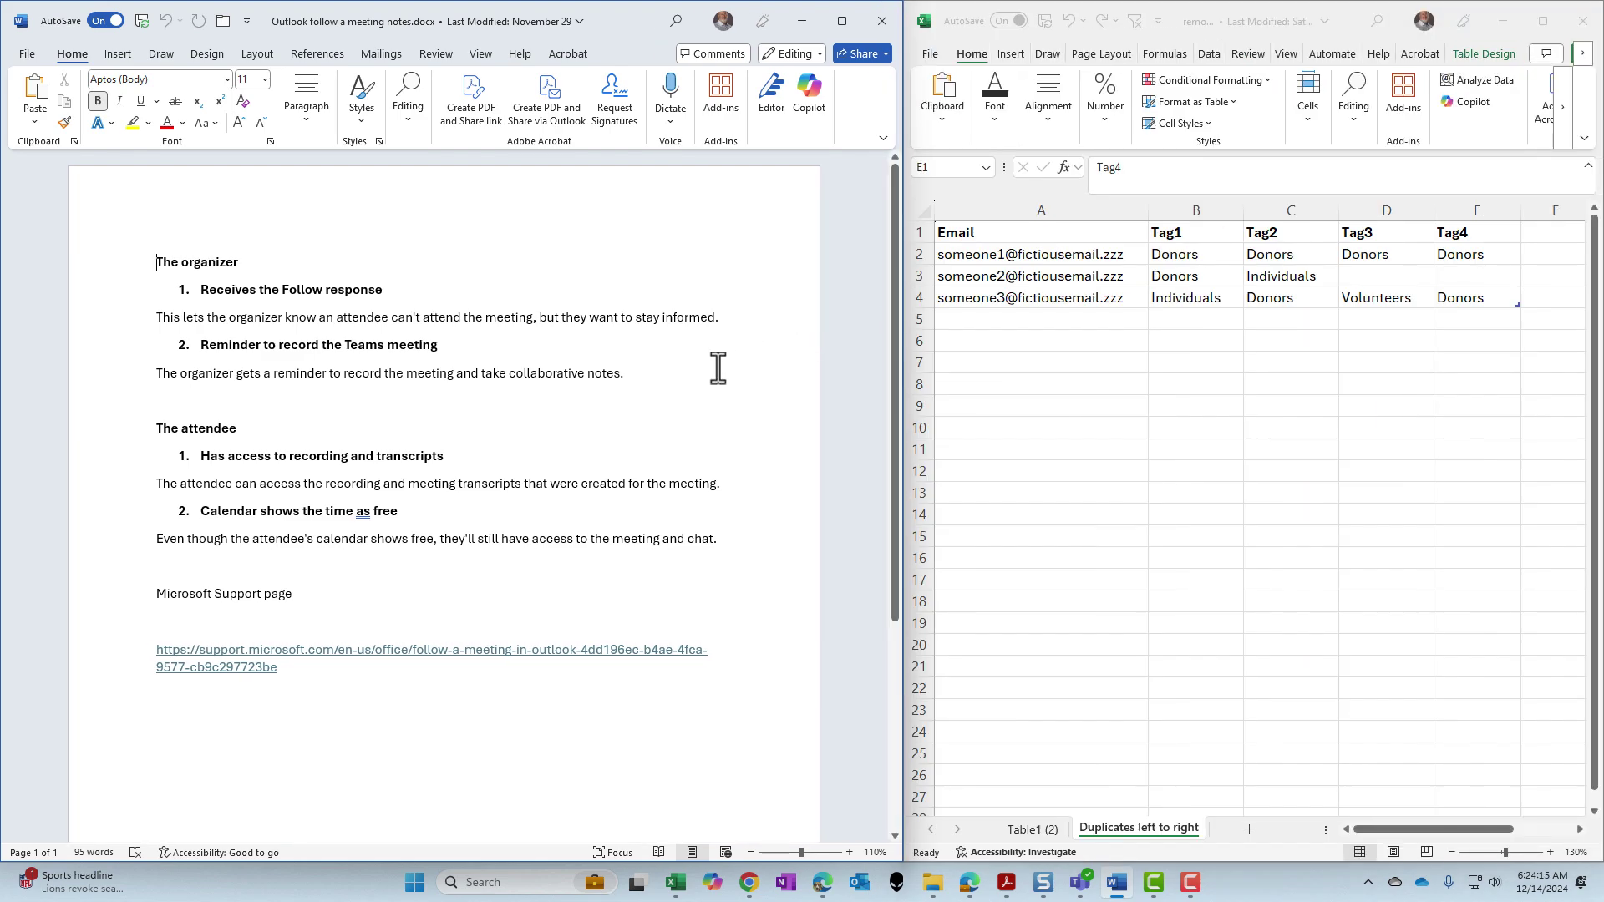
- Apply Word's saved snap group, maximize Word, then restore it to a floating window
mouse_move(843, 26)
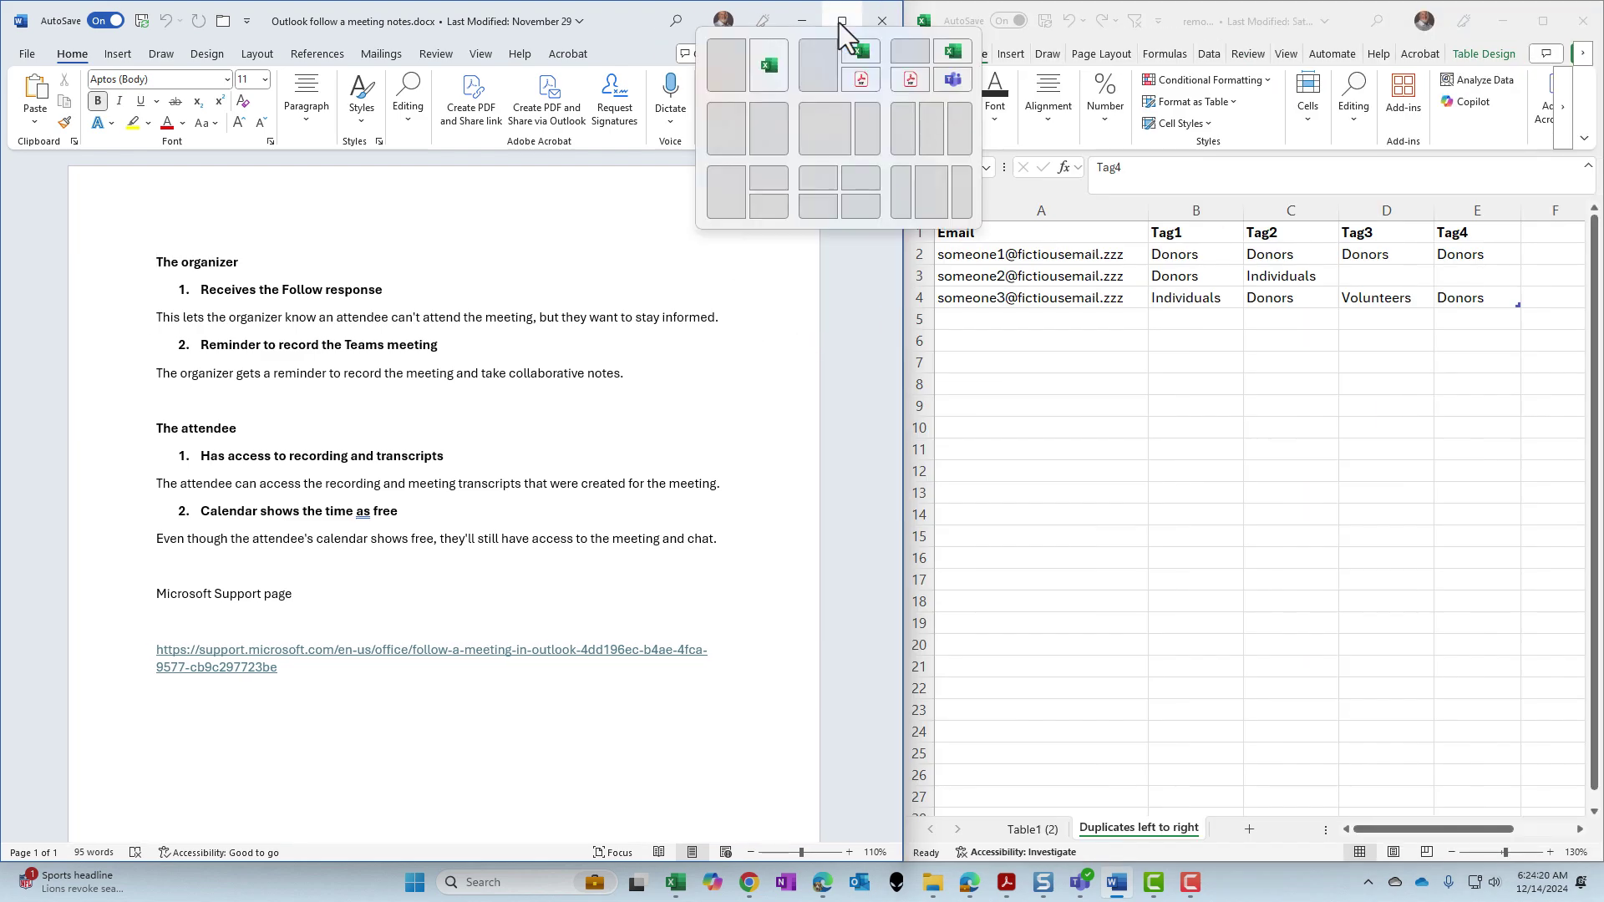
left_click(816, 71)
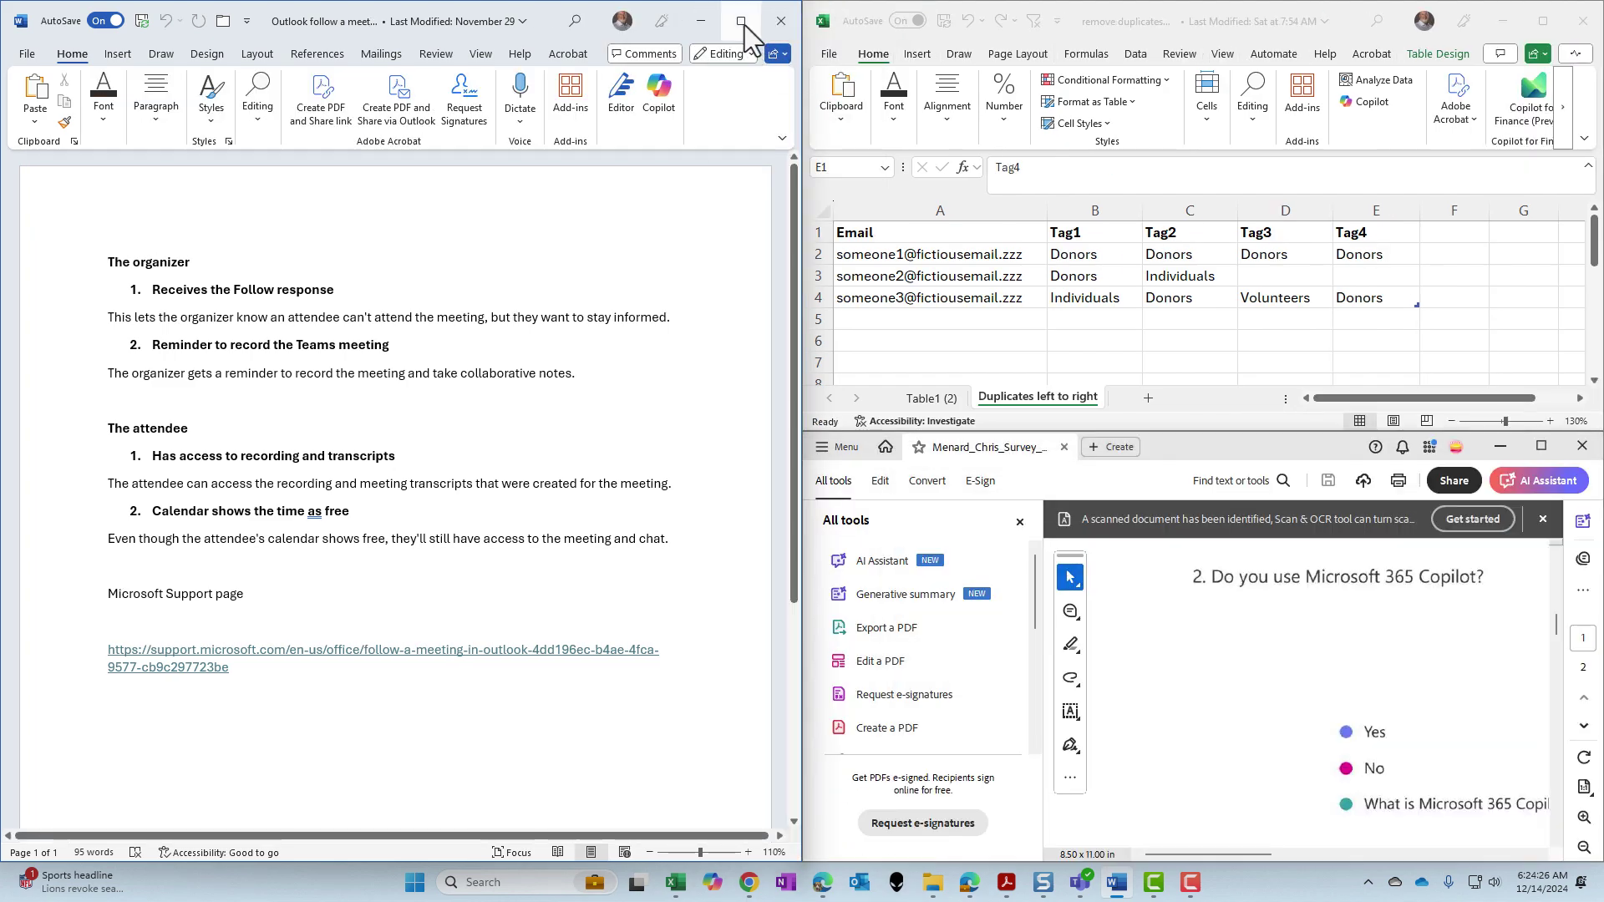
left_click(743, 24)
left_click(1546, 30)
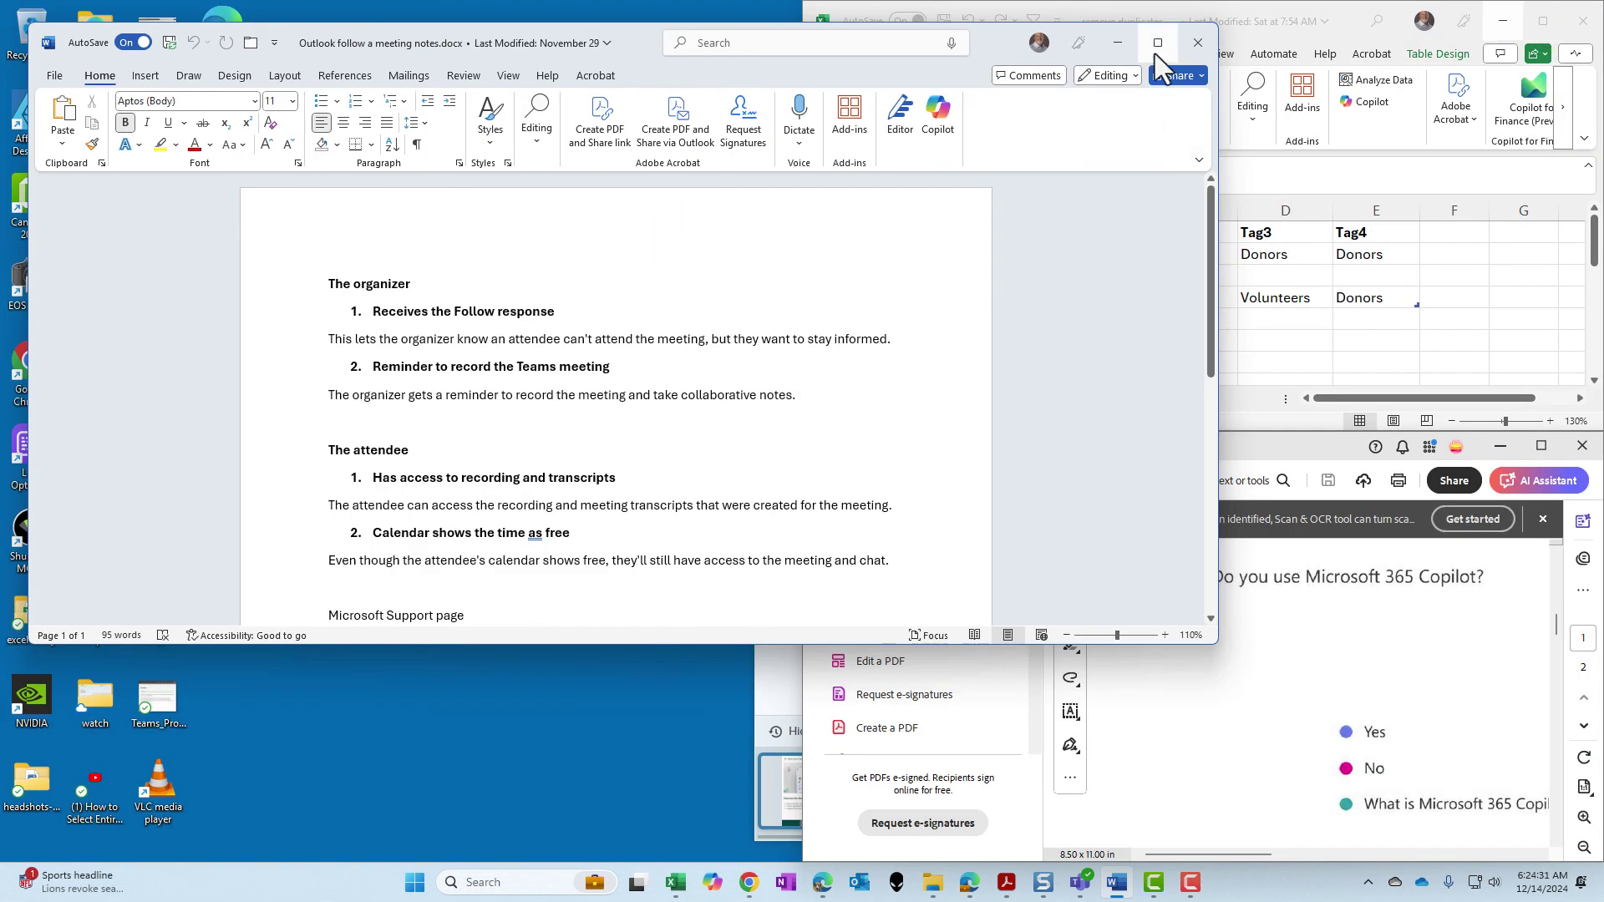
- Tile Excel left, Word middle and the Edge duplicates article right, then minimize Edge and Word
mouse_move(1157, 48)
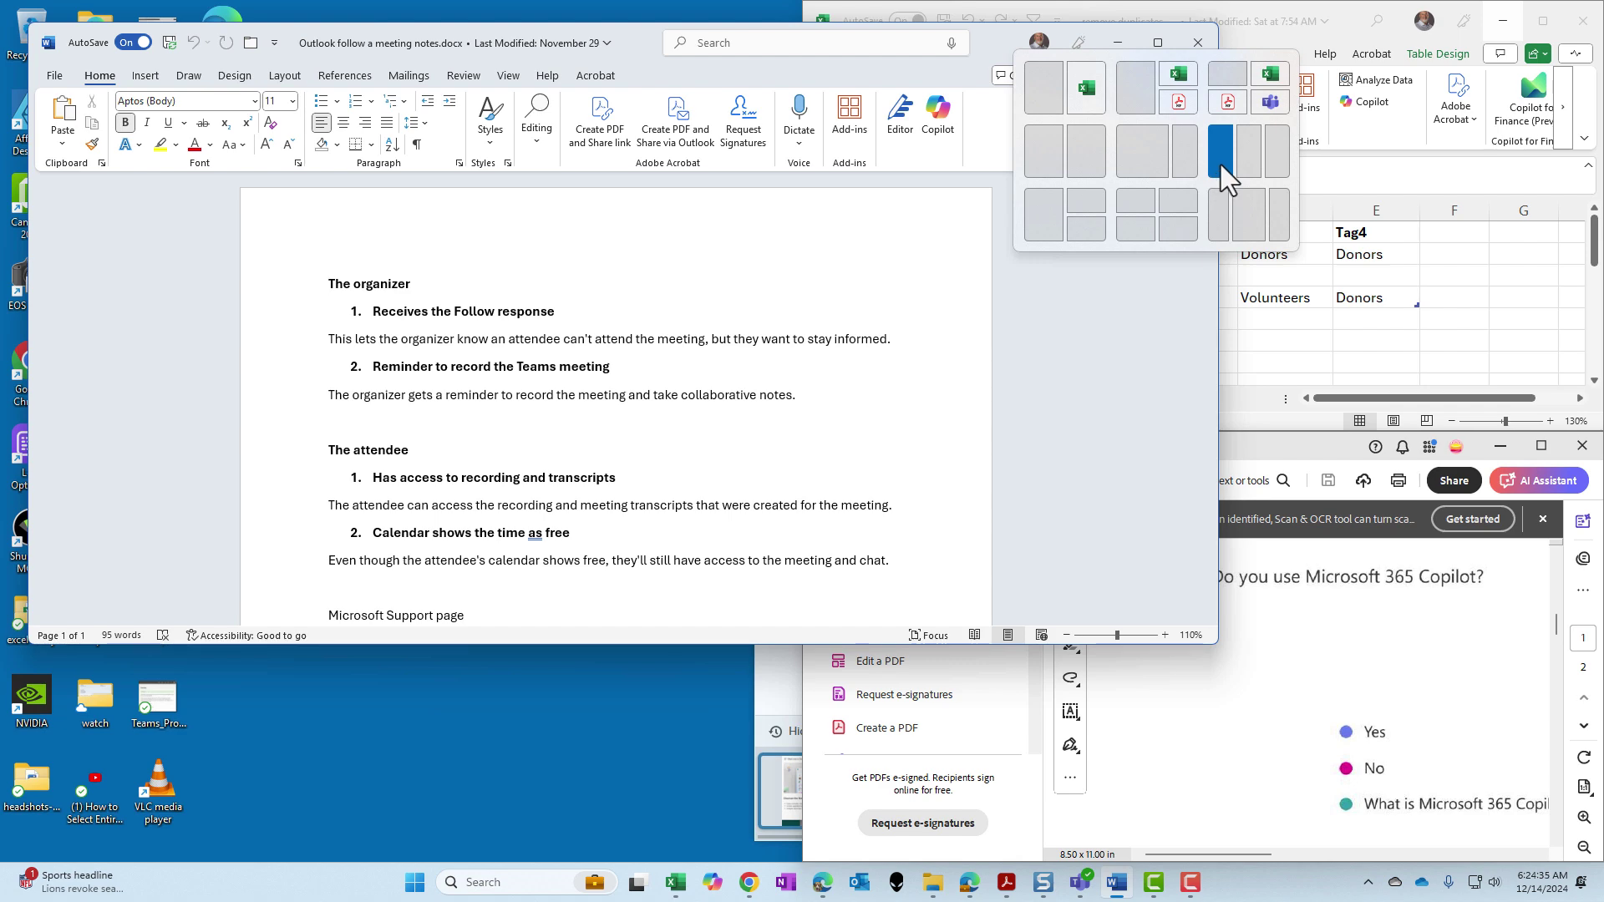
left_click(1250, 168)
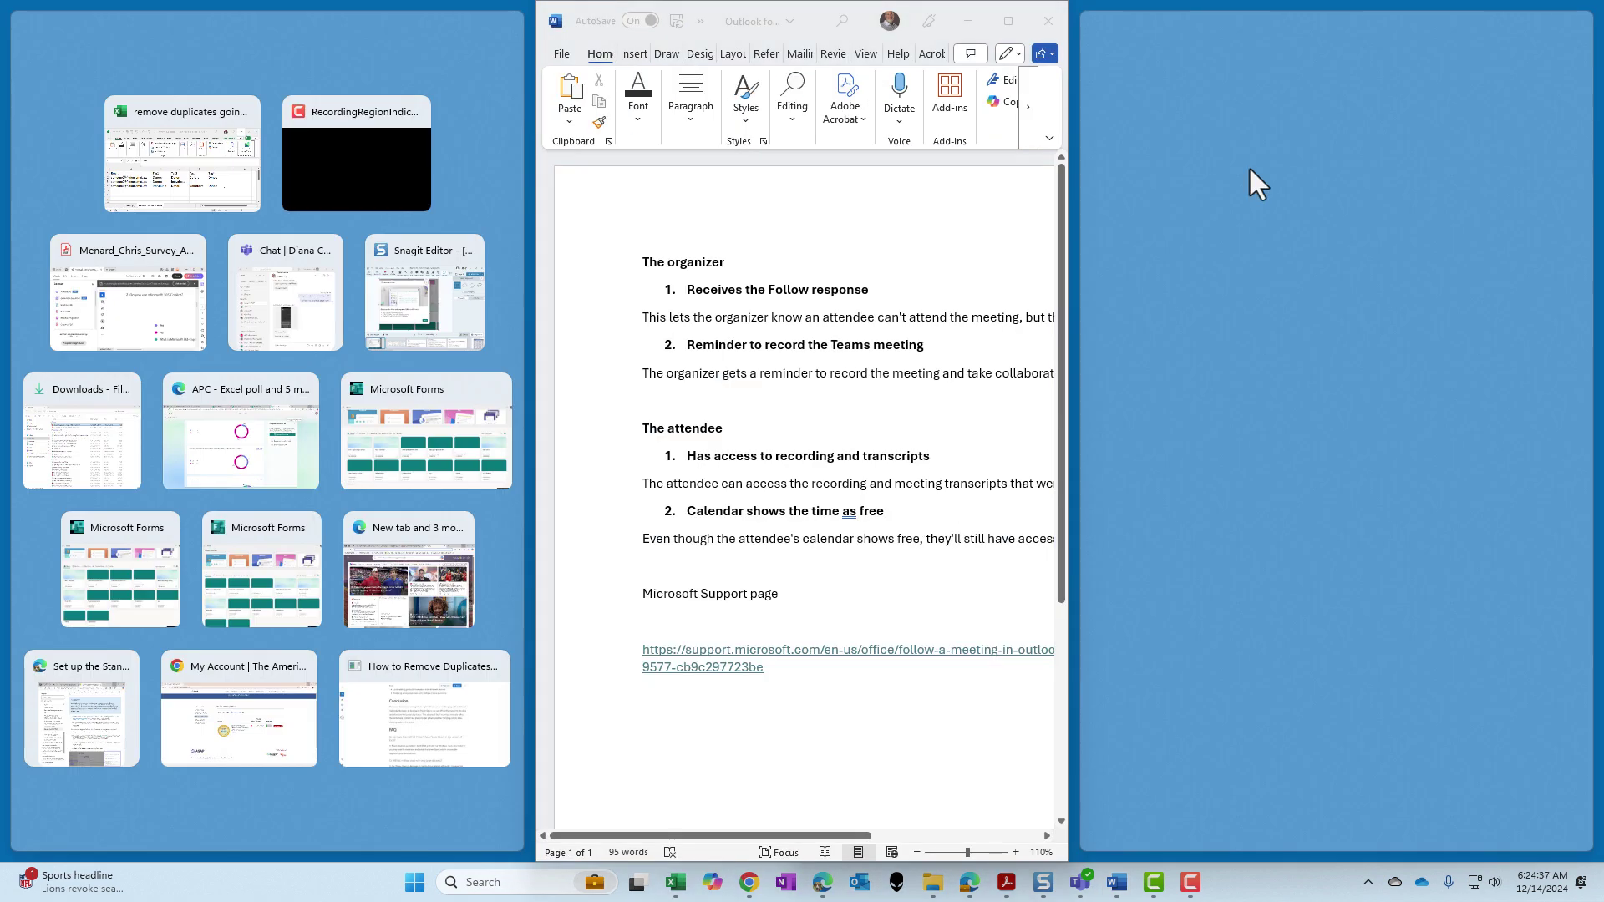
left_click(156, 178)
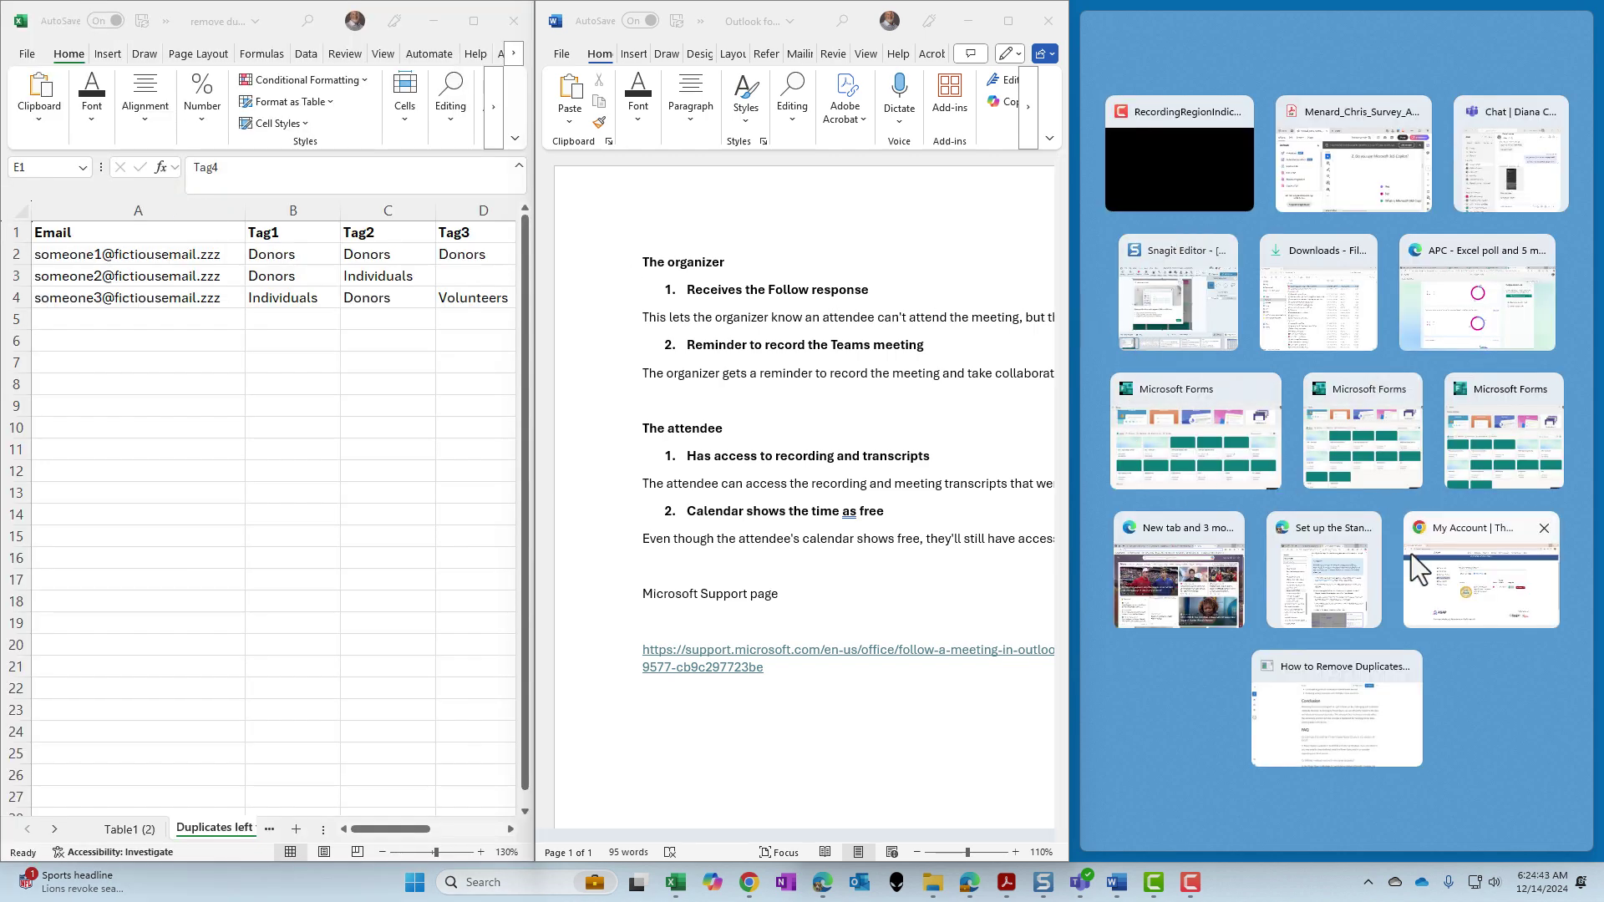
left_click(1337, 710)
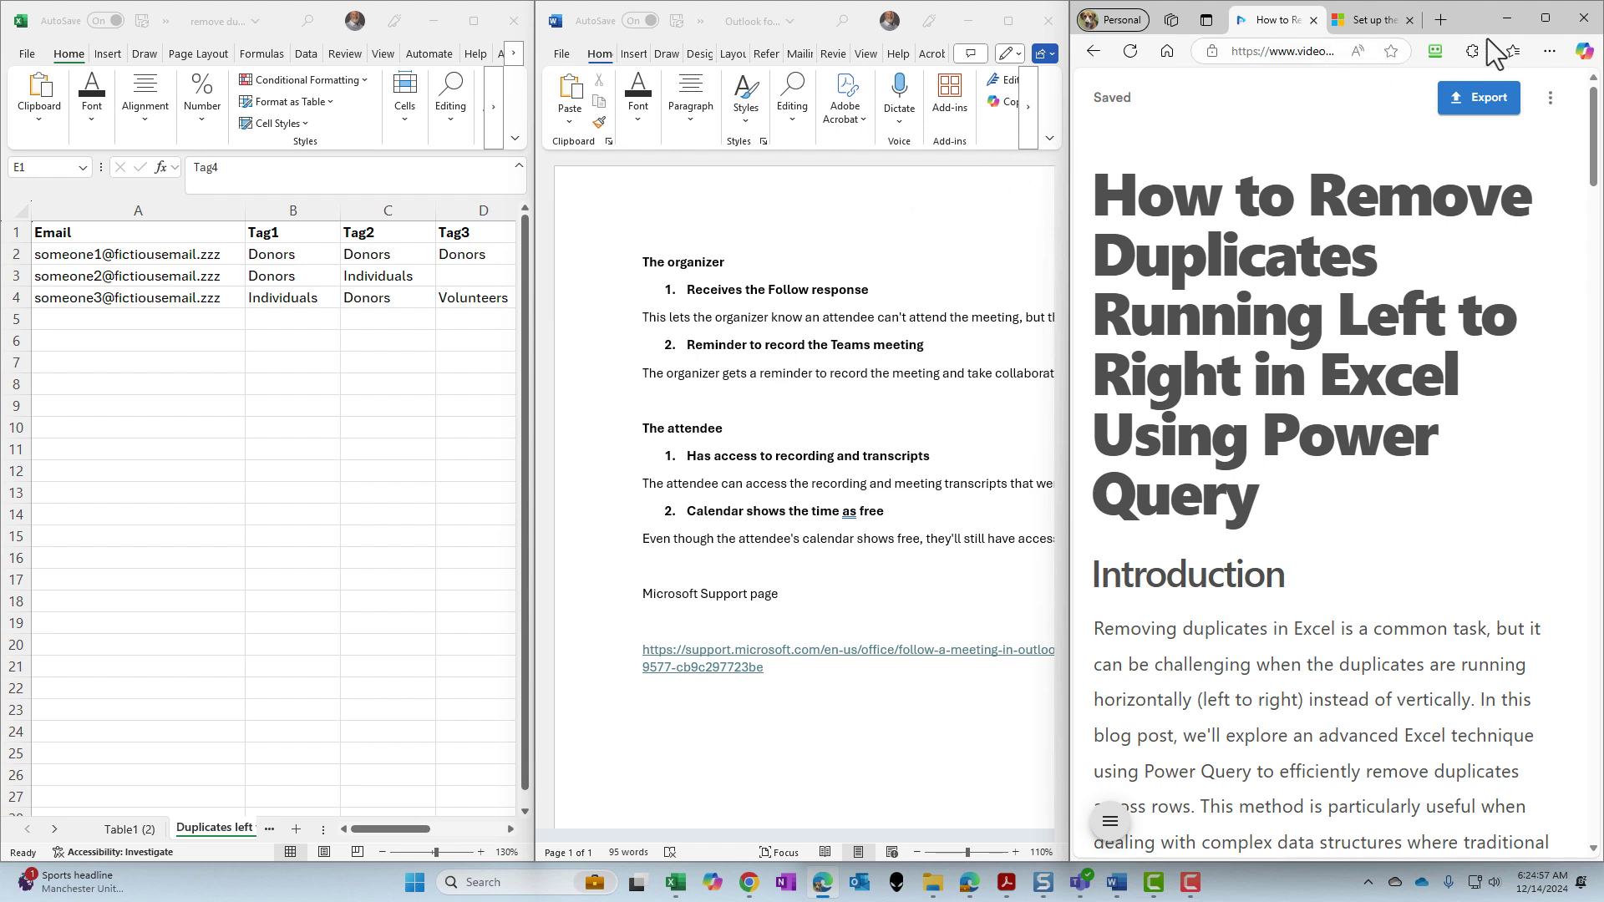
left_click(1509, 24)
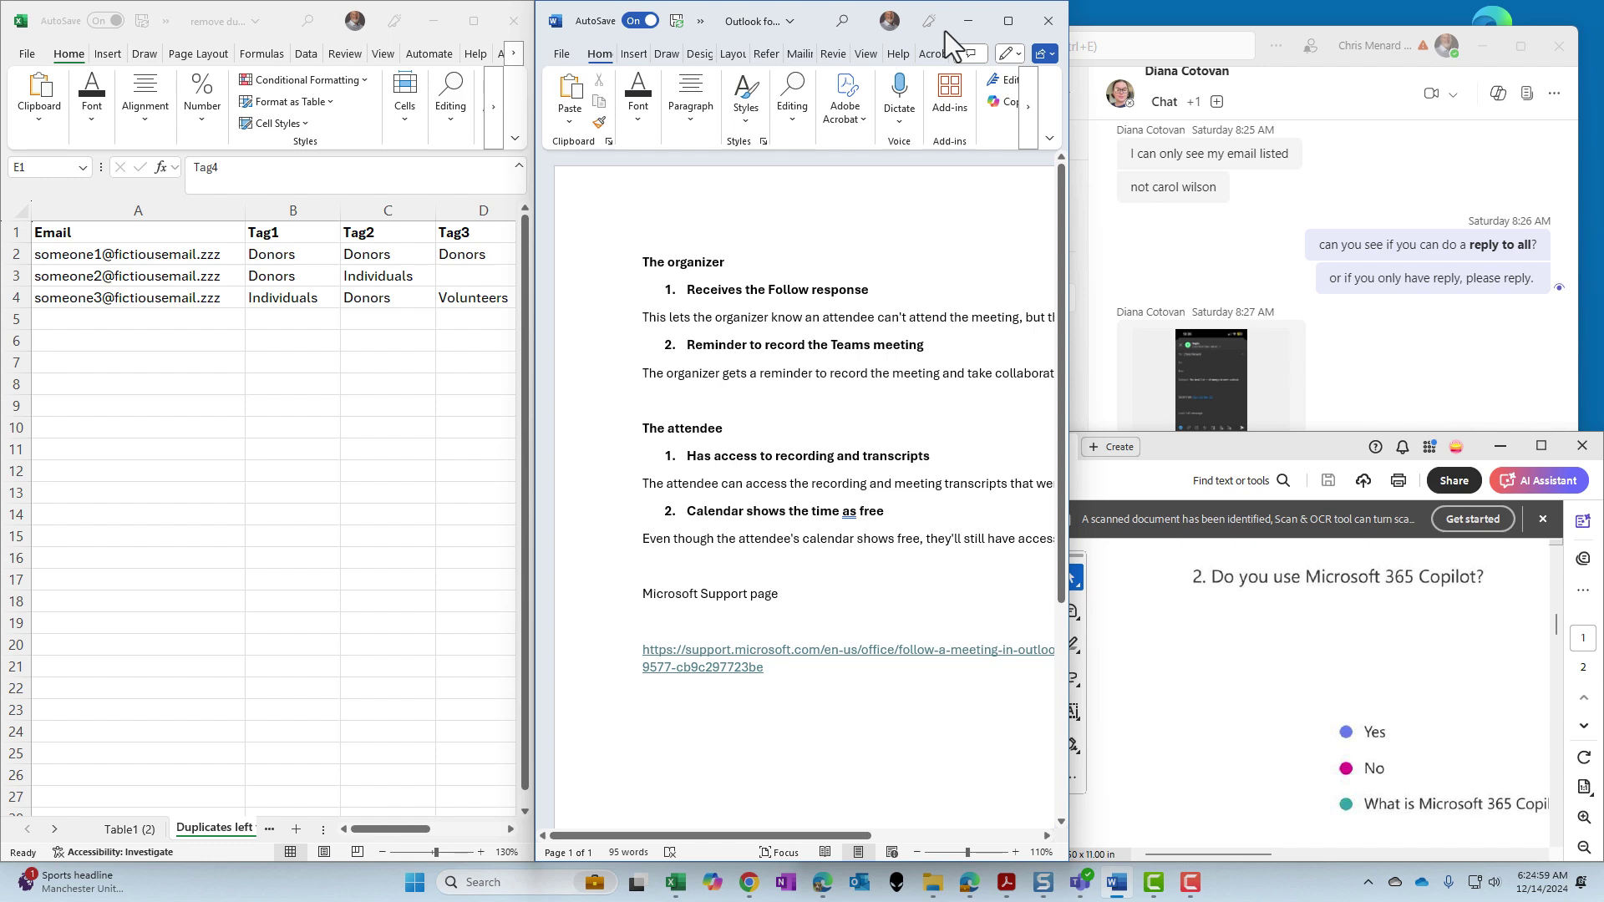
left_click(967, 21)
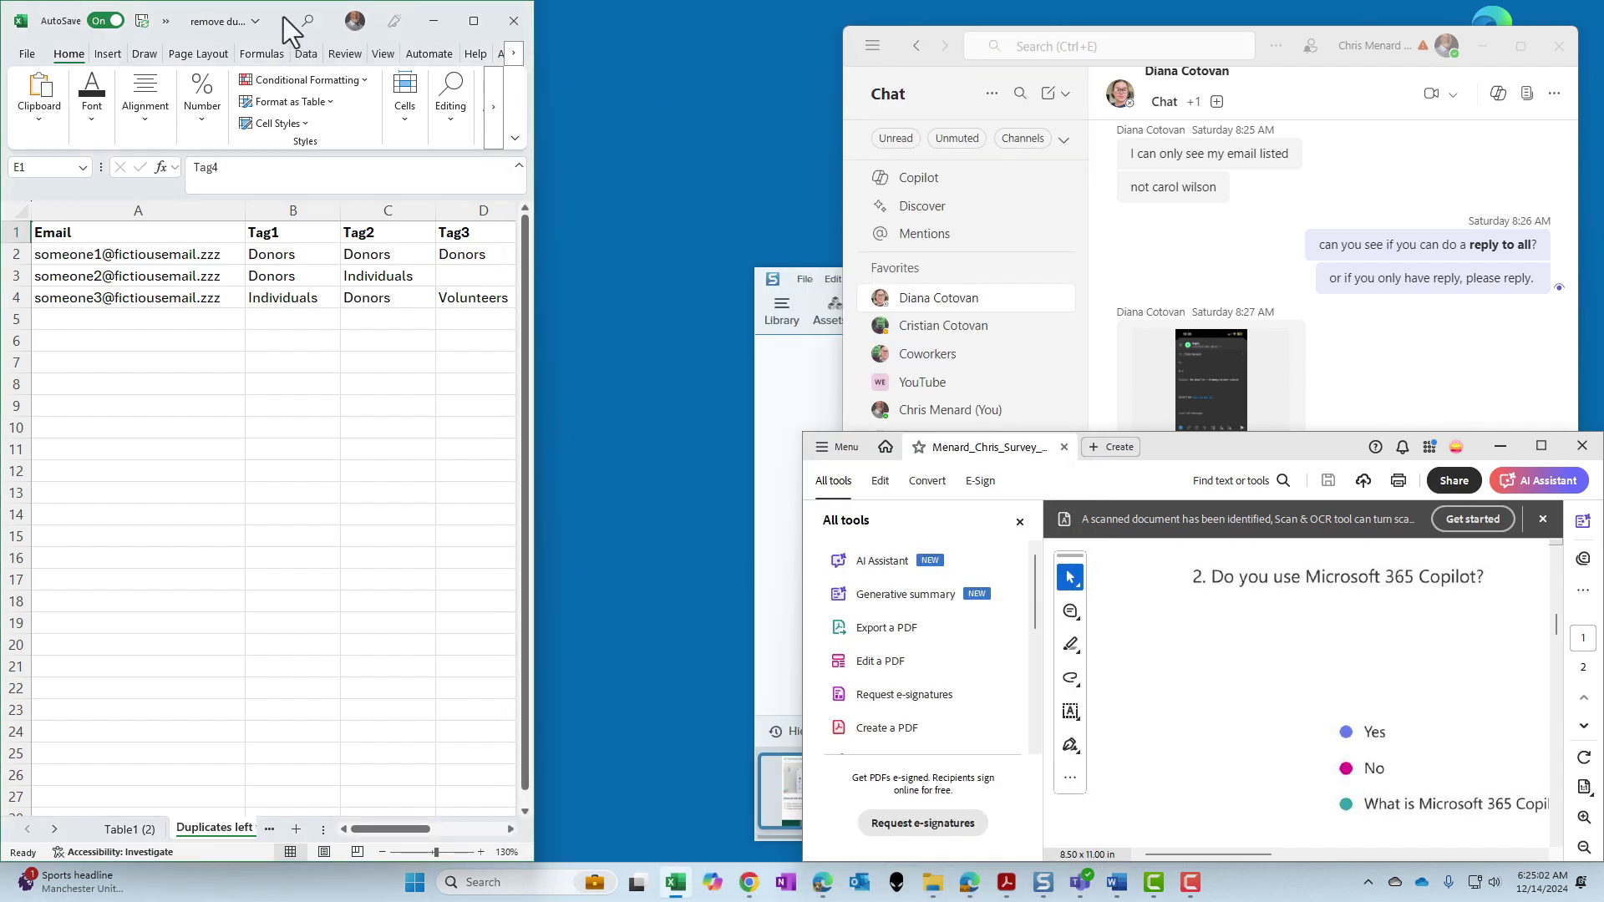
- Drag Excel to the top-of-screen layout zones and drop it into the left half
left_click_drag(288, 31, 897, 2)
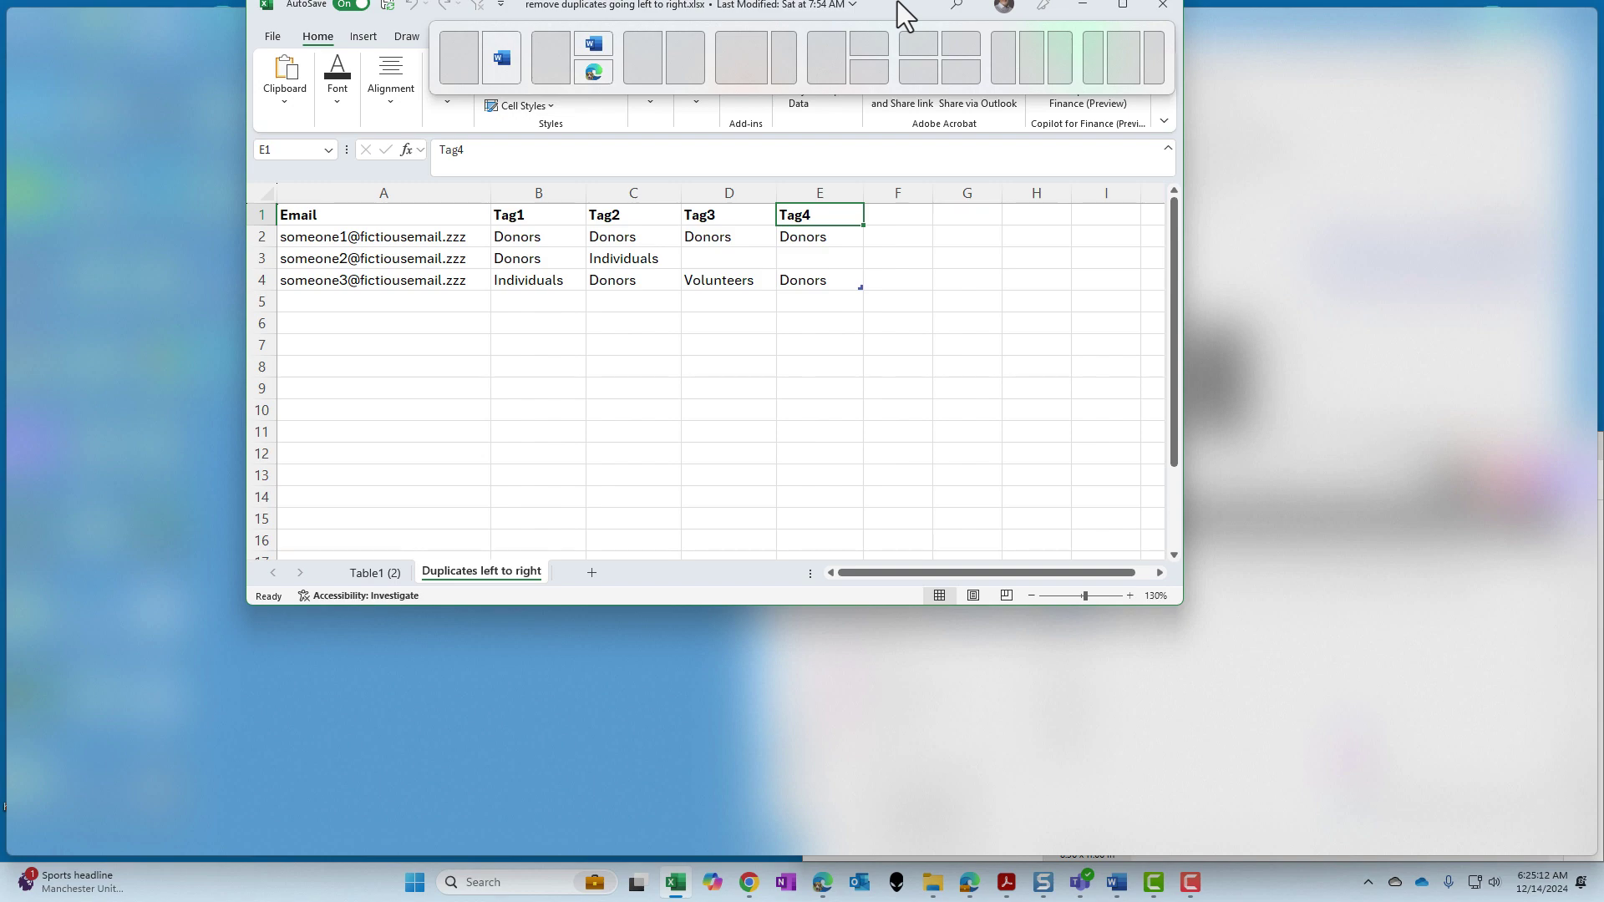
left_click_drag(897, 2, 831, 60)
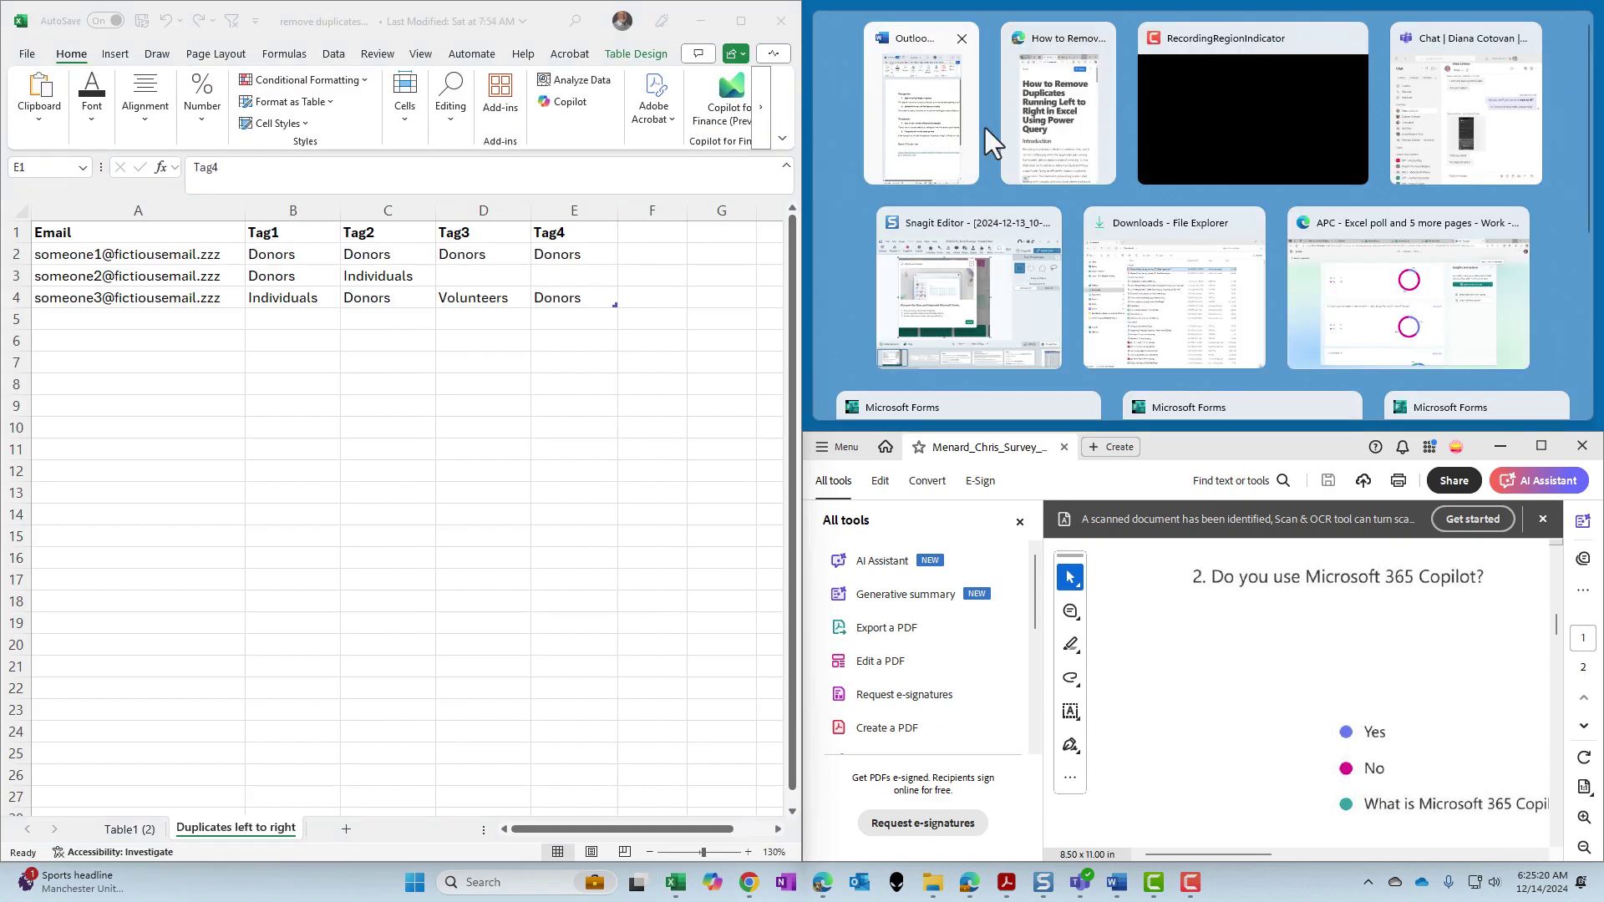
- Place the Word notes top-right, then snap Excel into layout 6's right column with Win+Z
left_click(869, 164)
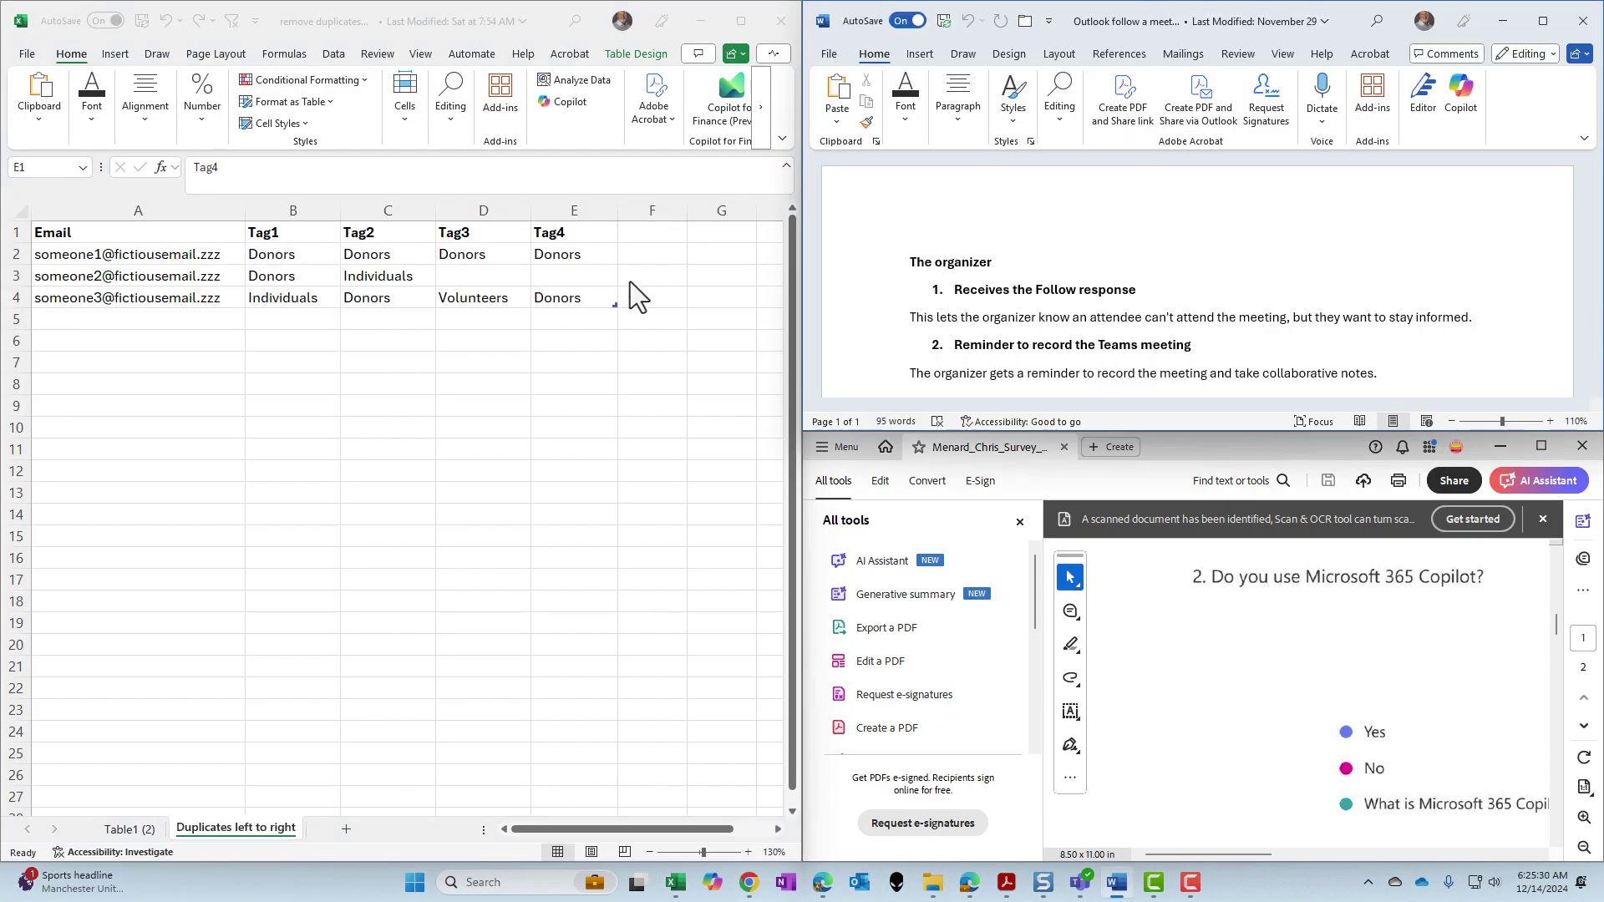
left_click(643, 284)
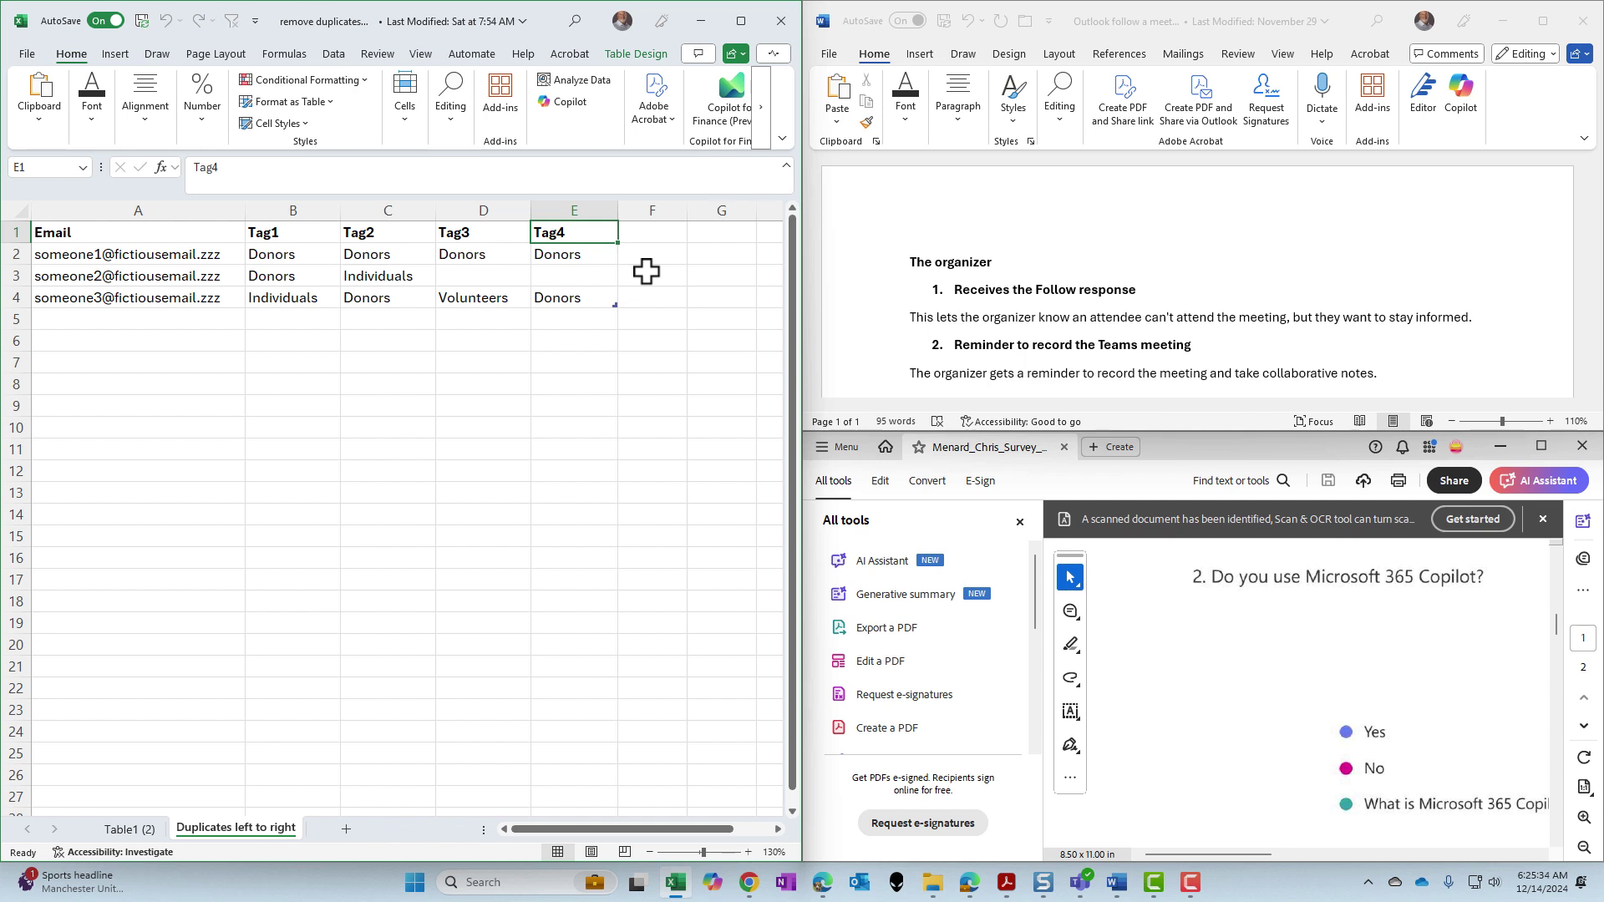
key("super+z")
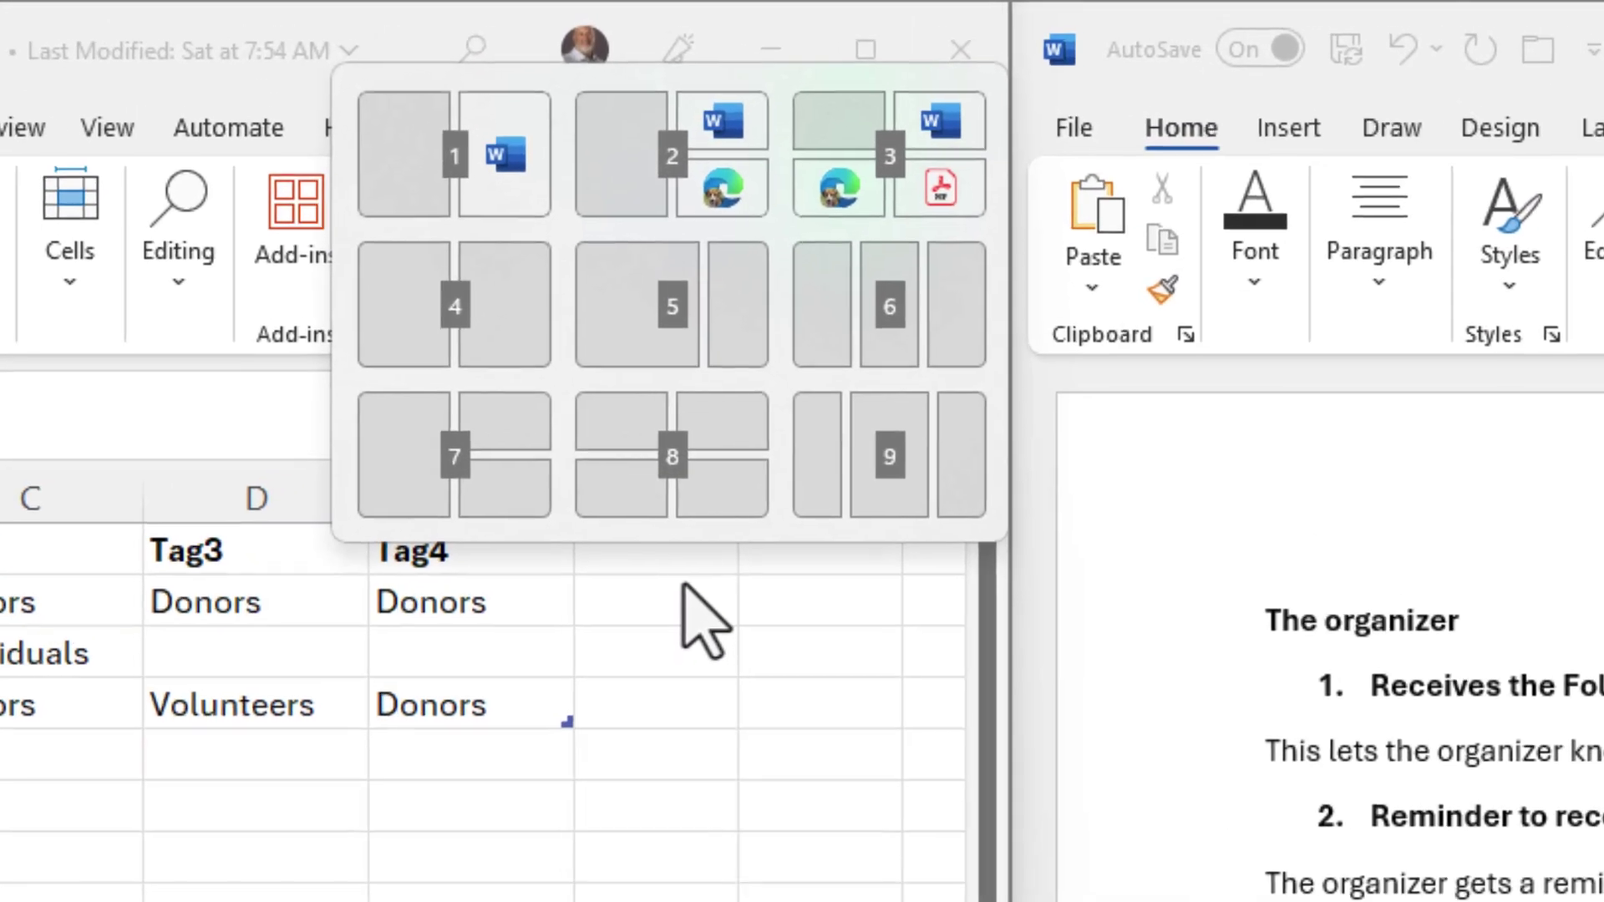
key("6")
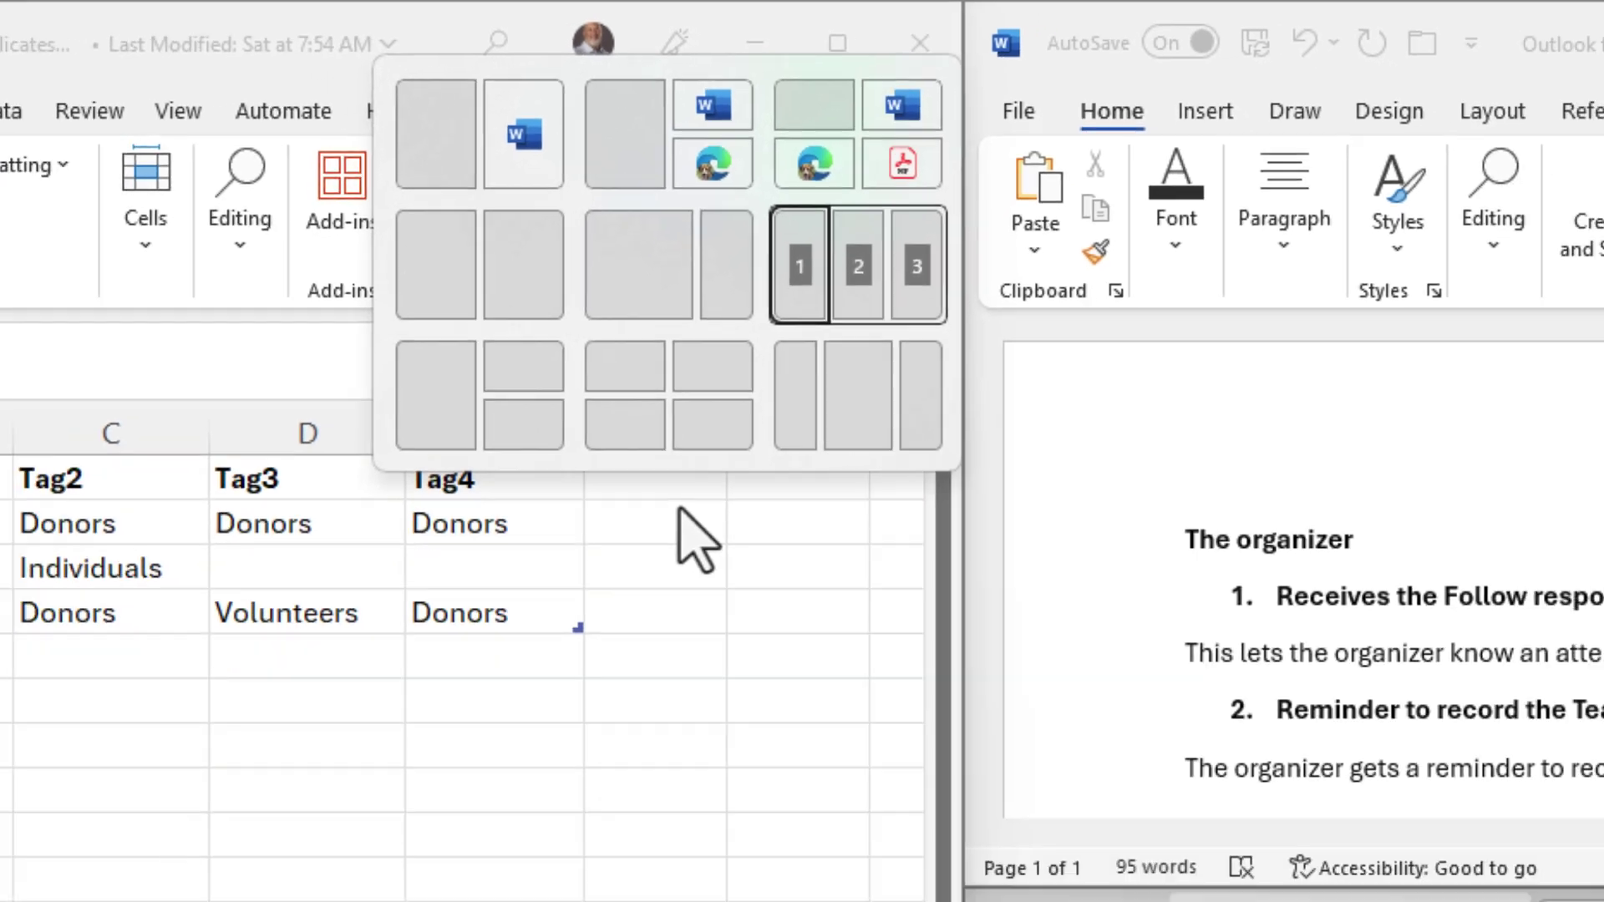
key("3")
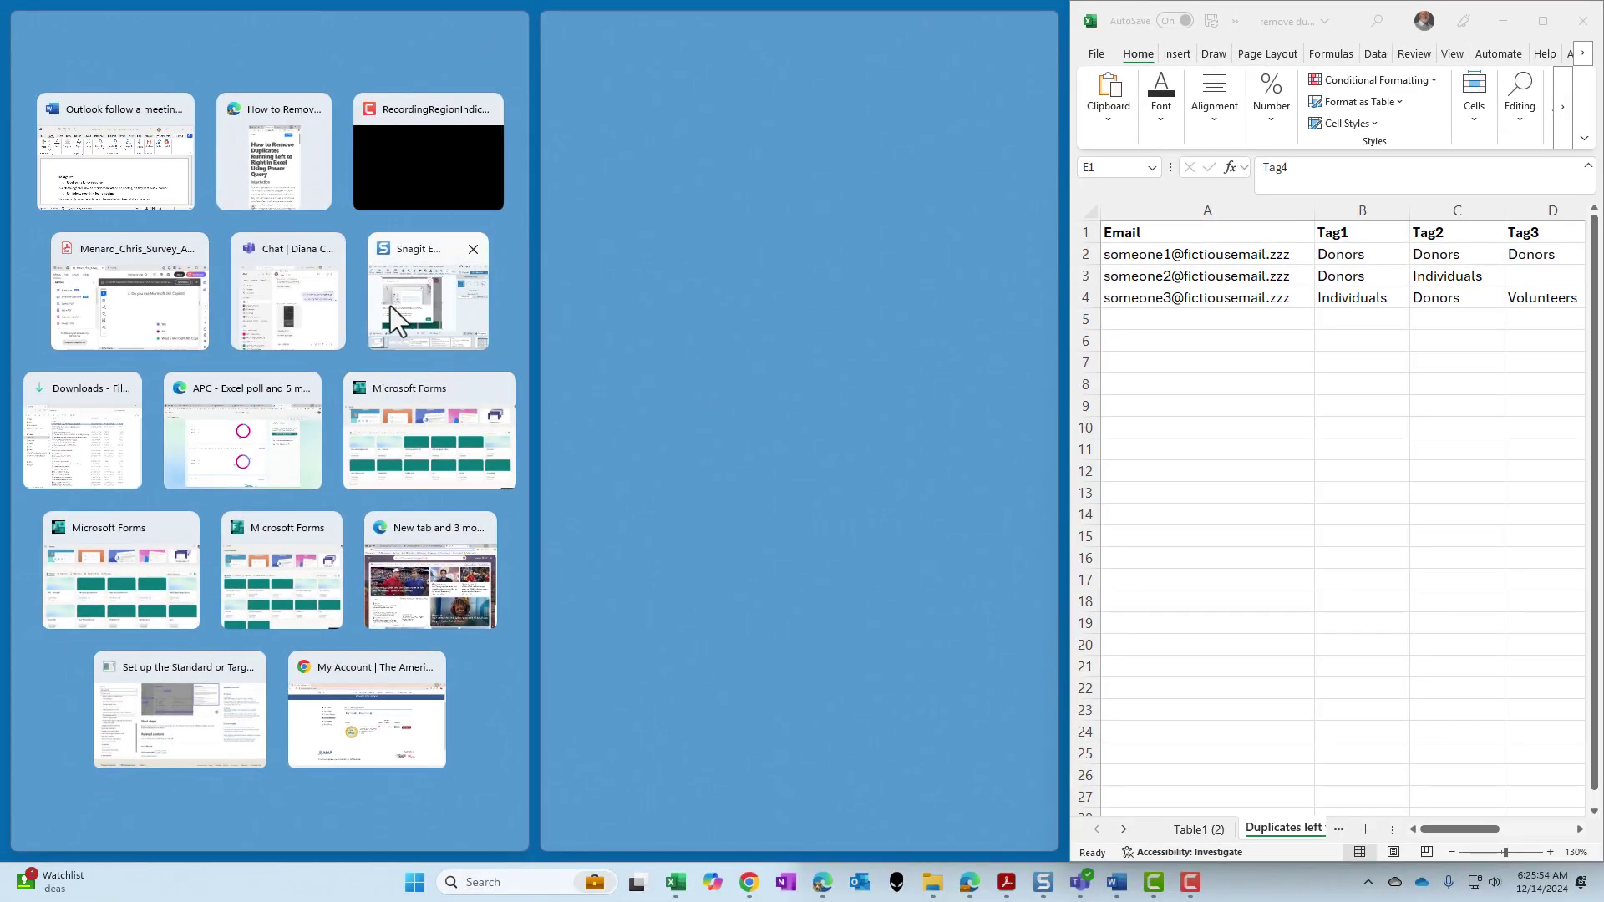
- Free Excel from the right column and cycle it with Win+arrow keys, ending on the left half
left_click(1354, 20)
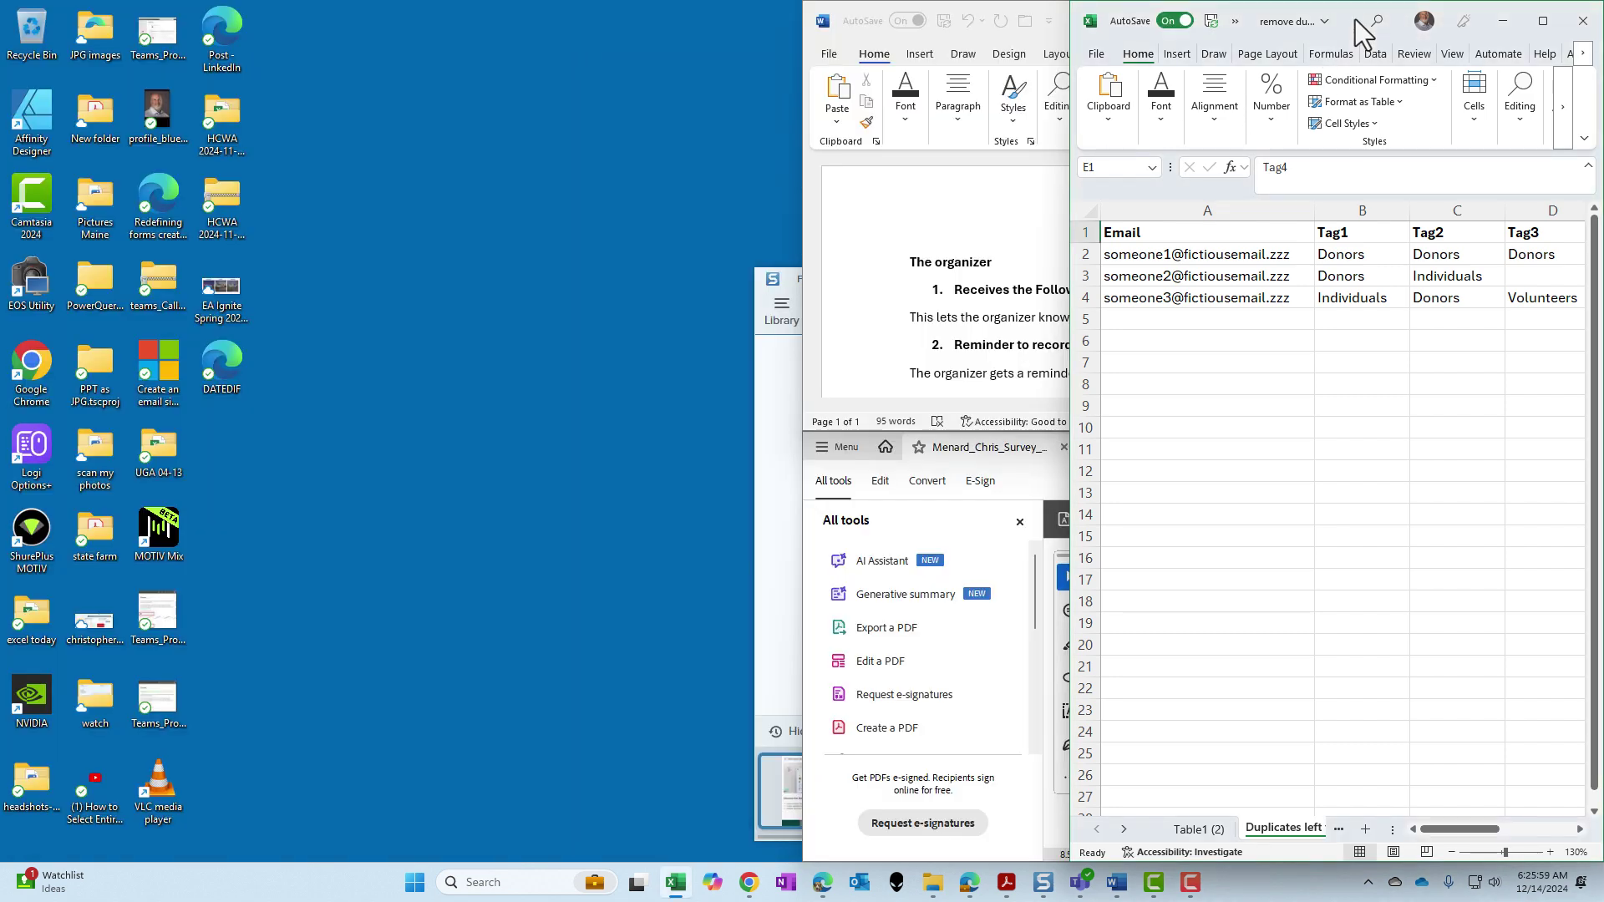
left_click_drag(1349, 26, 982, 130)
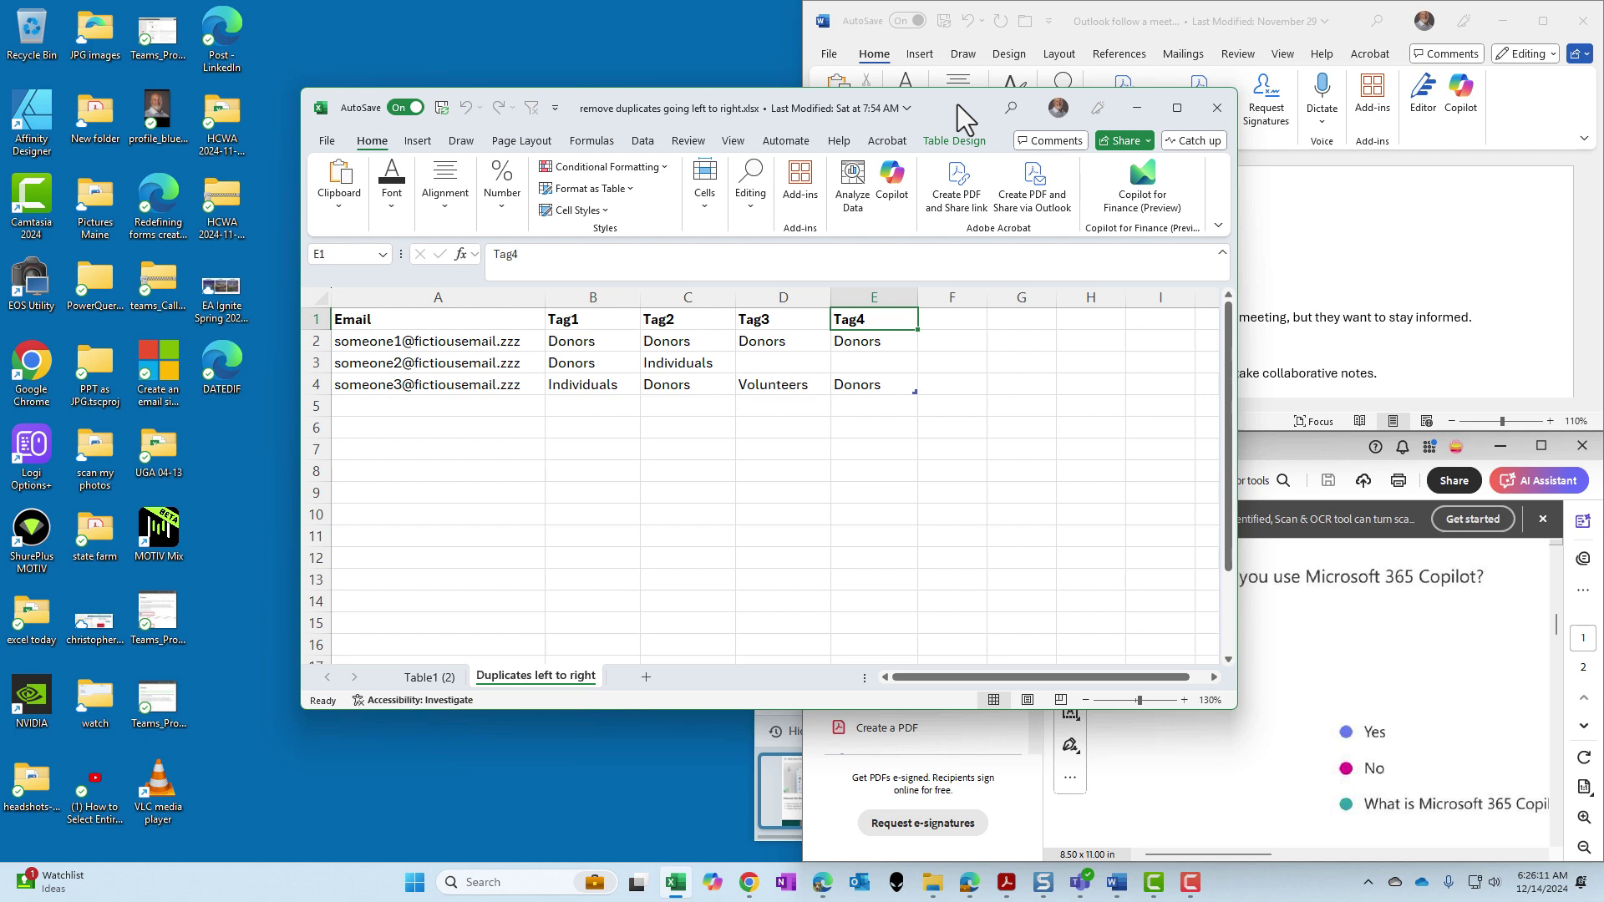
key("super+Left")
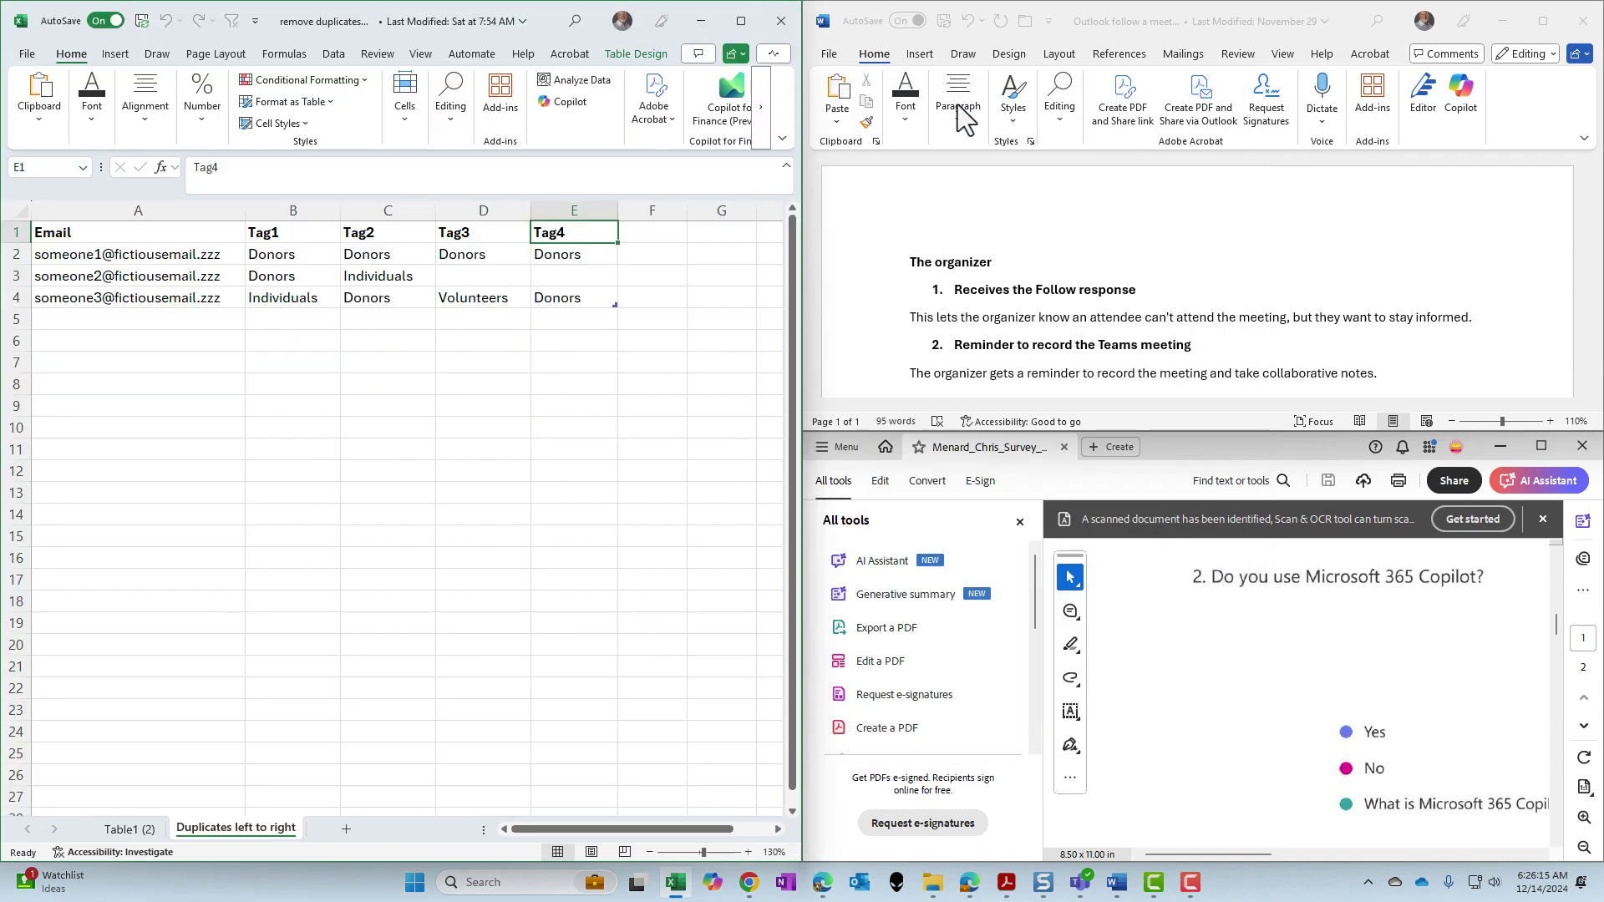
key("super+Right")
key("super+Right")
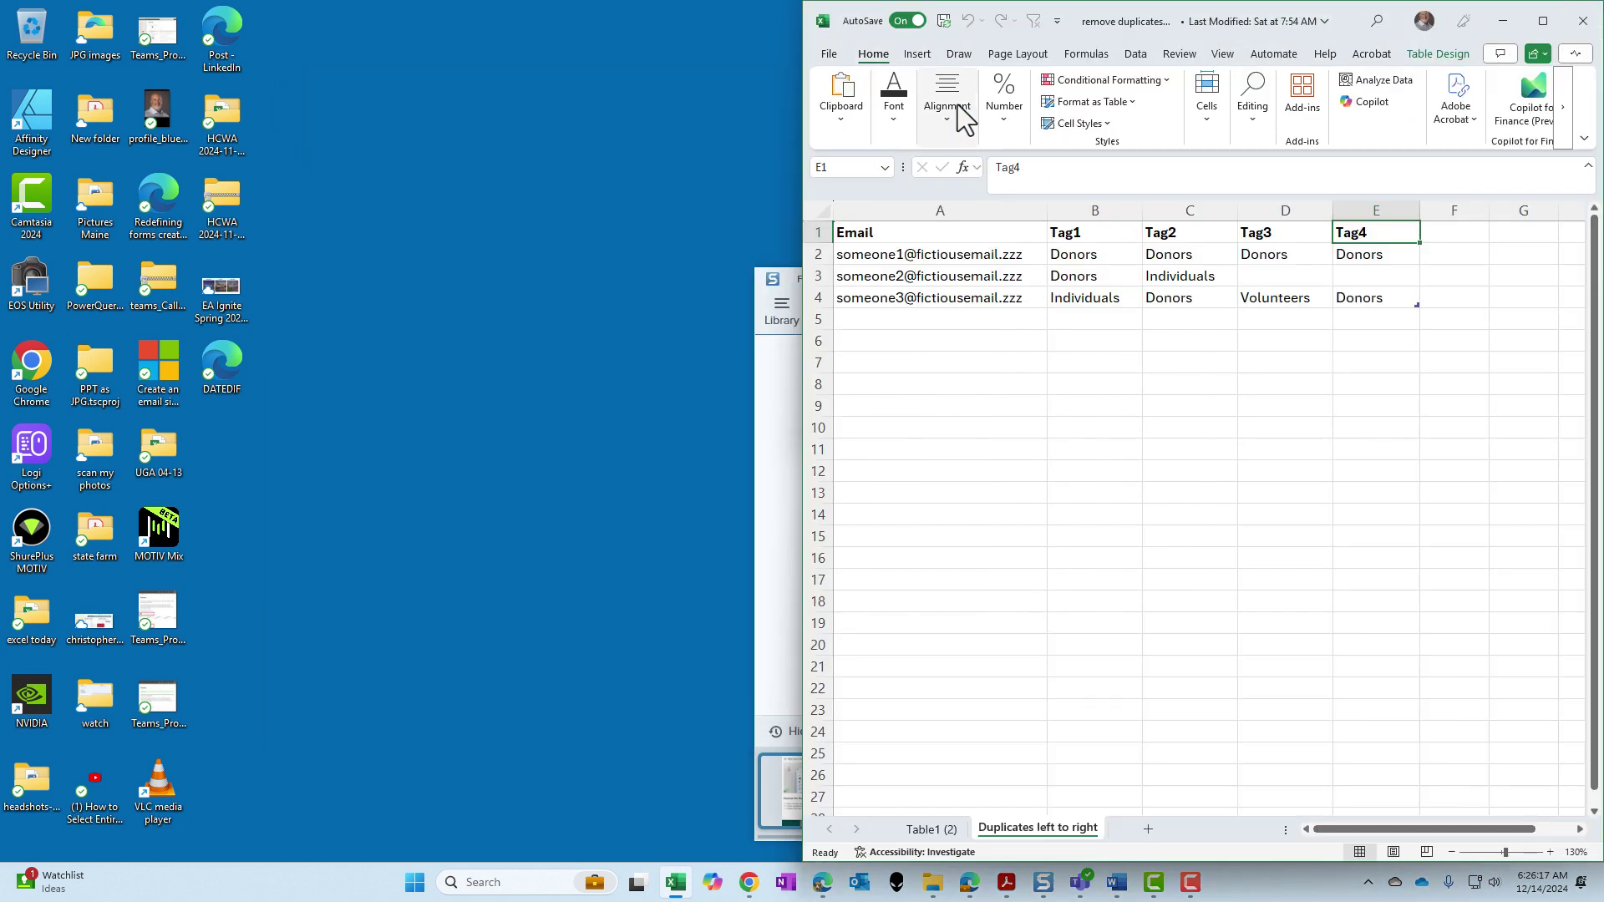
key("super+Up")
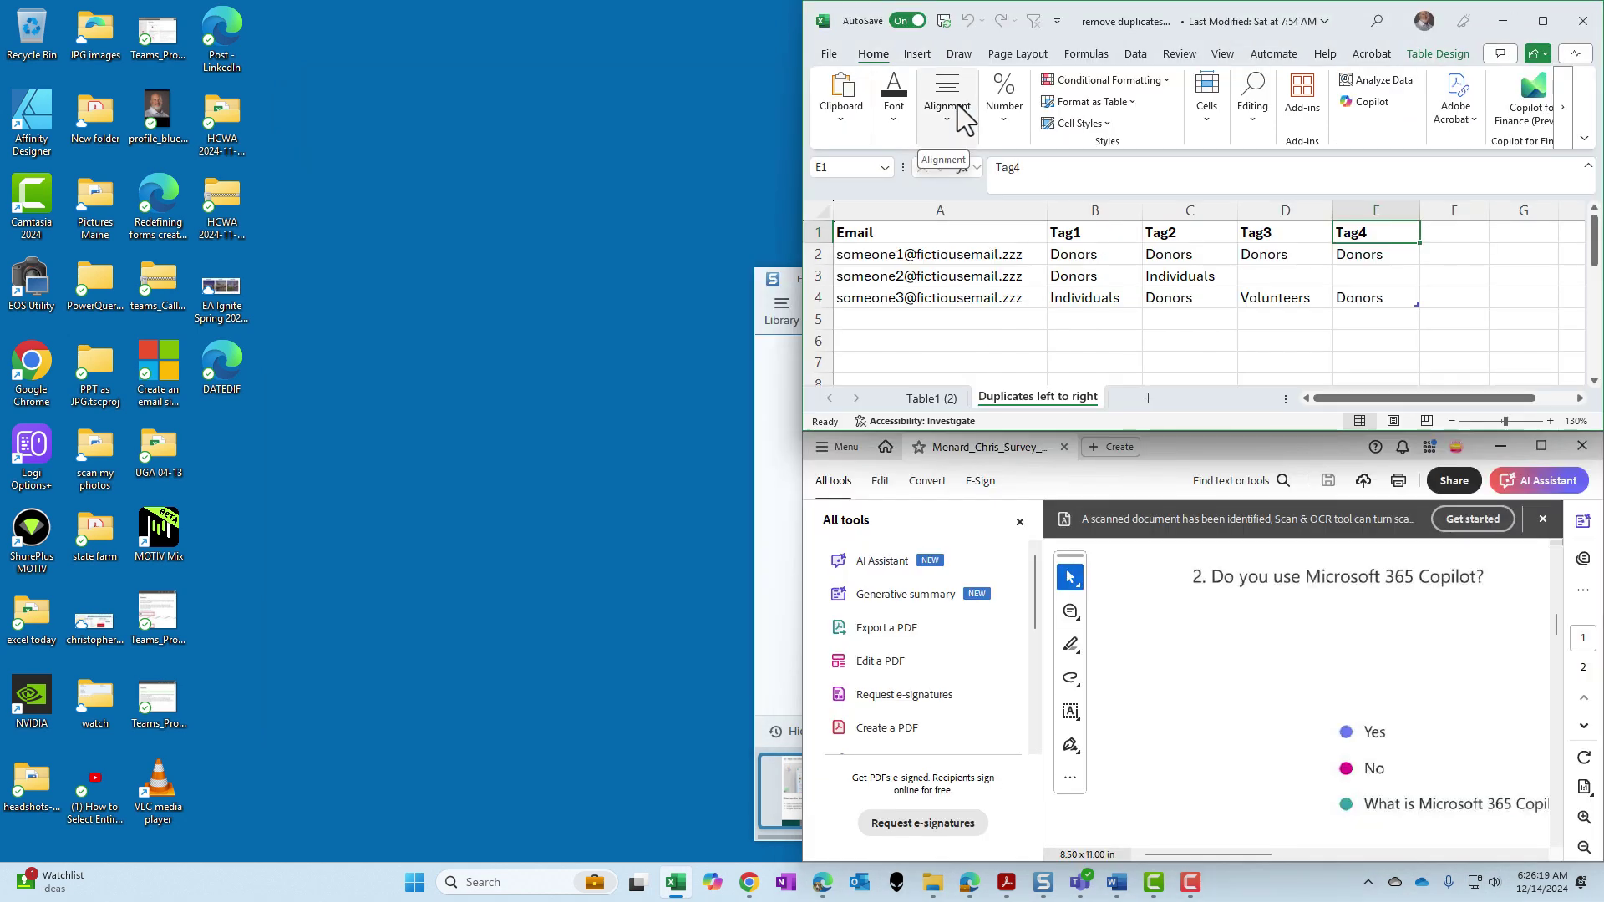
key("super+Down")
key("super+Down")
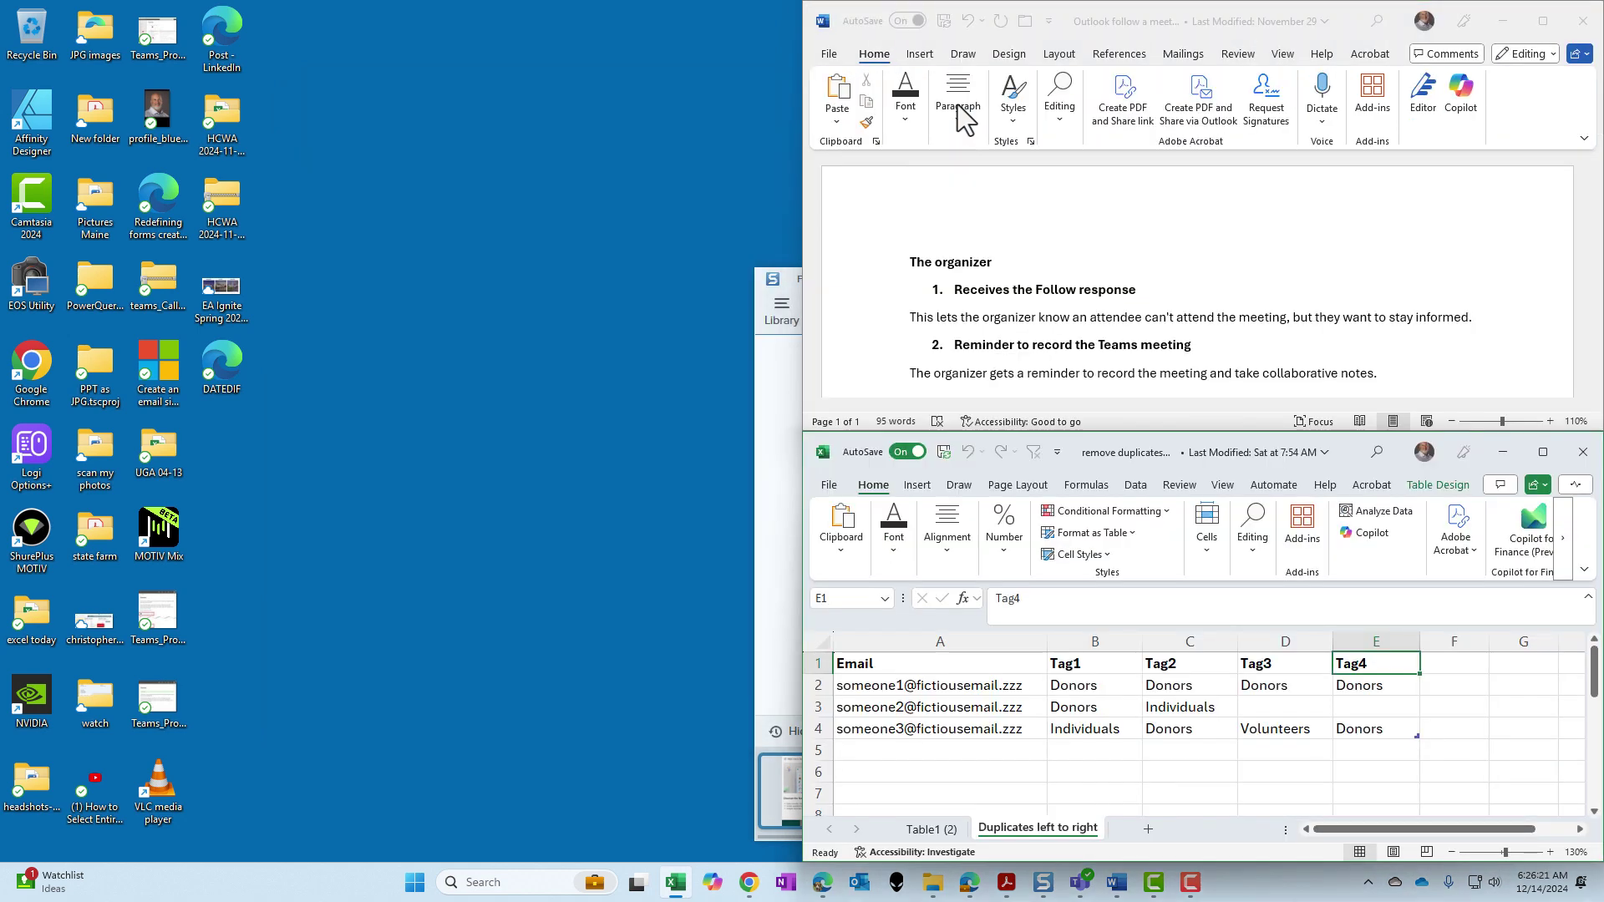
key("super+Left")
key("super+Up")
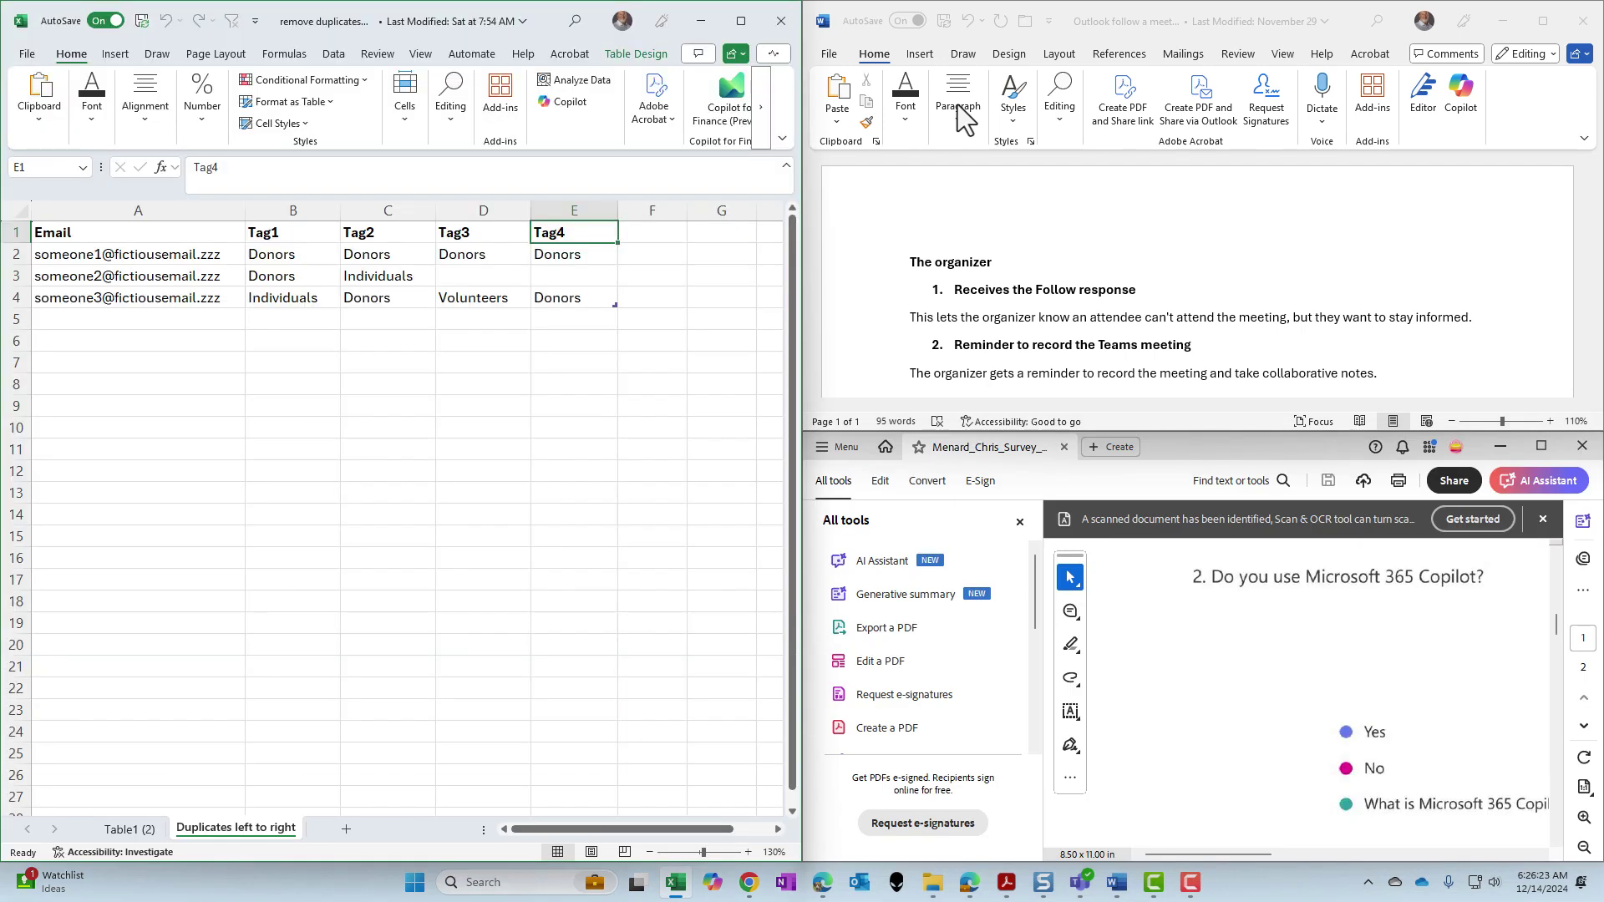